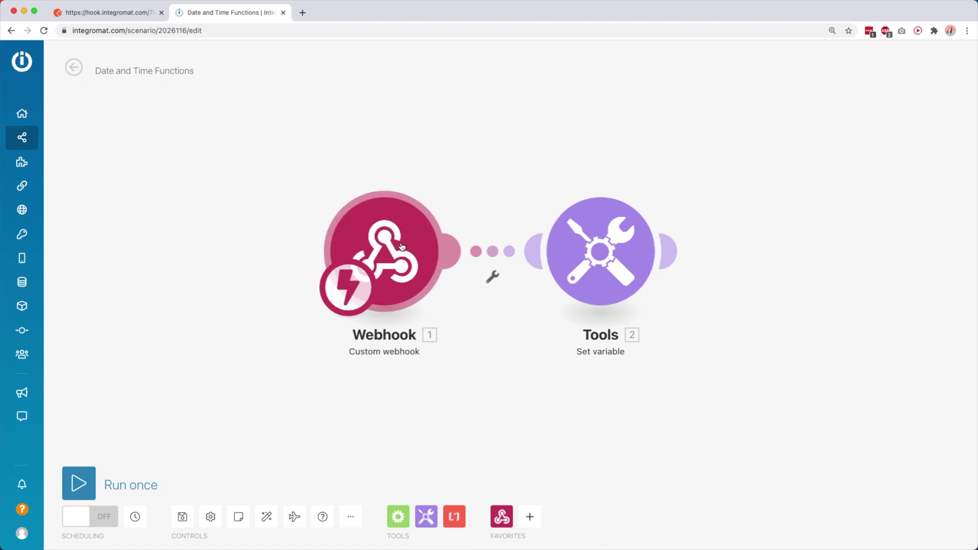
- After checking the Postman request, map the Date and time timestamp item into the Example variable's value
{"action": "left_click", "coordinate": [113, 14]}
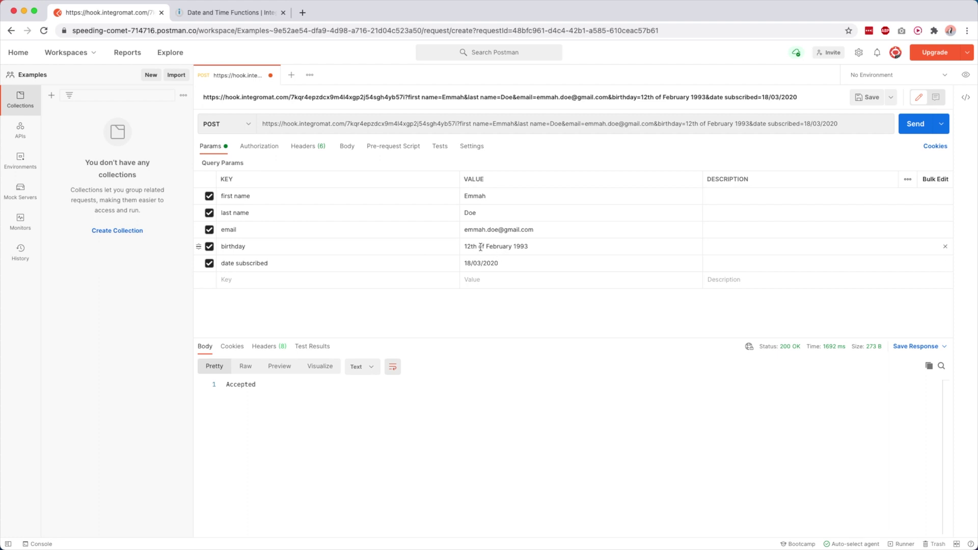
{"action": "left_click", "coordinate": [229, 13]}
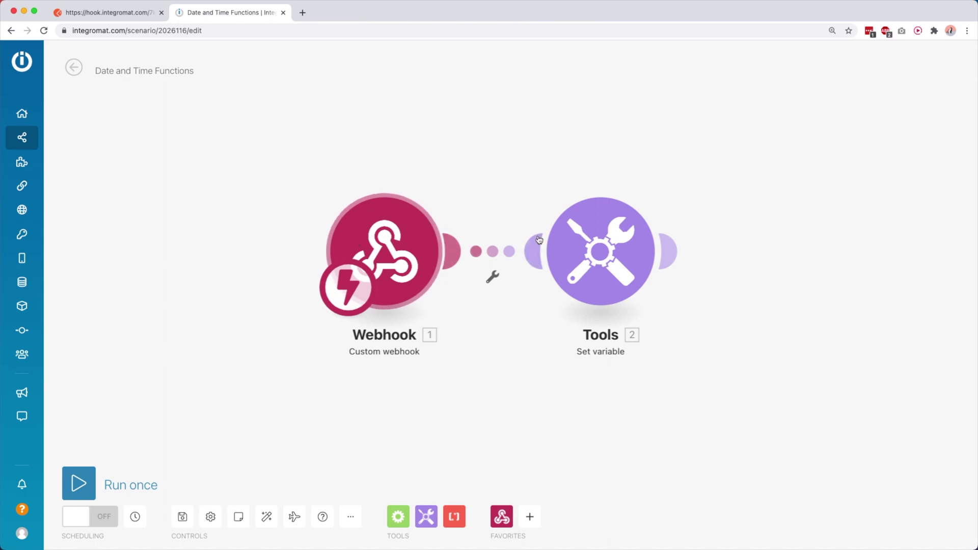
{"action": "left_click", "coordinate": [599, 226]}
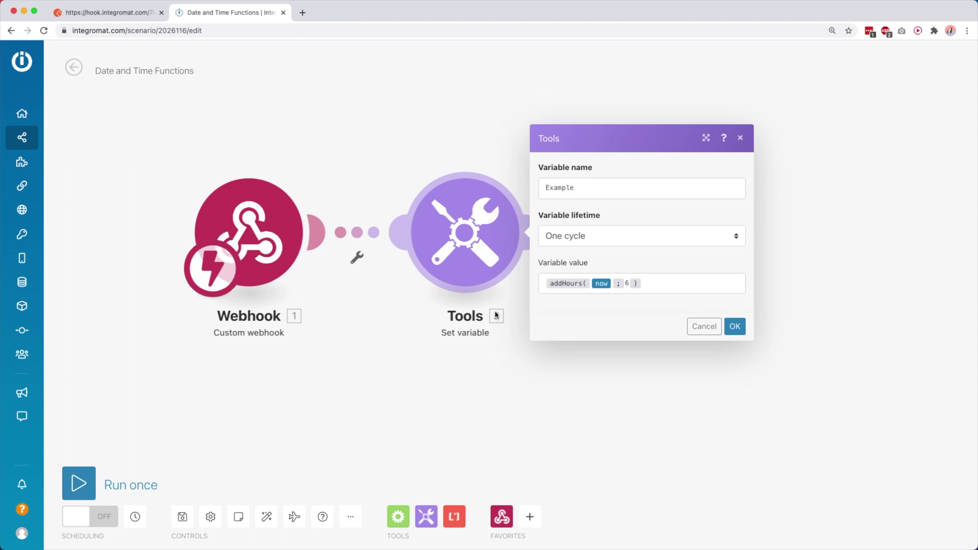
{"action": "left_click", "coordinate": [648, 284]}
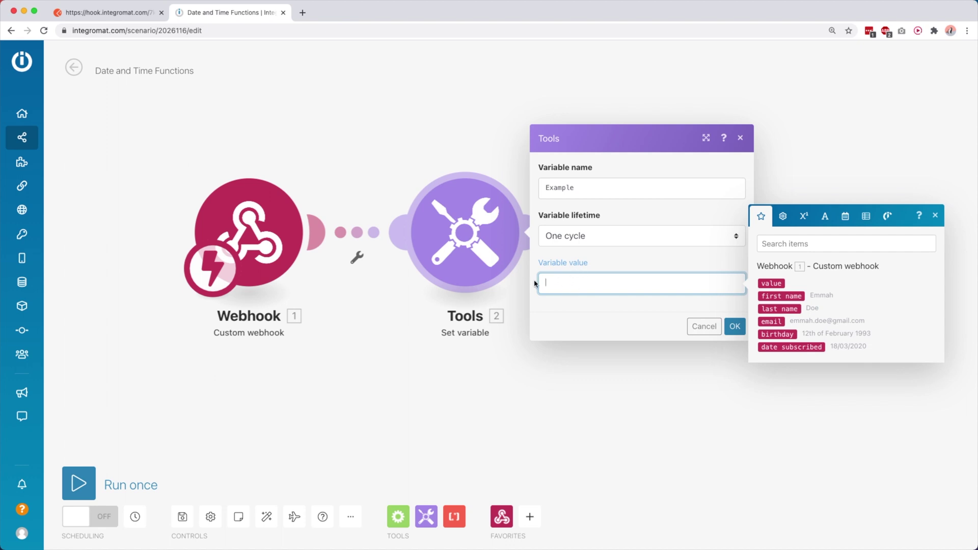
{"action": "left_click", "coordinate": [847, 216]}
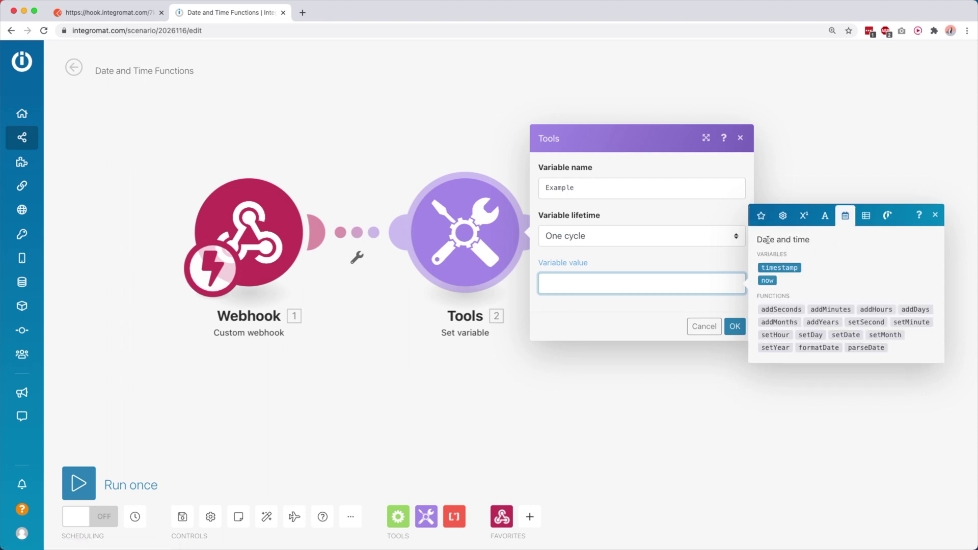
{"action": "left_click", "coordinate": [796, 268]}
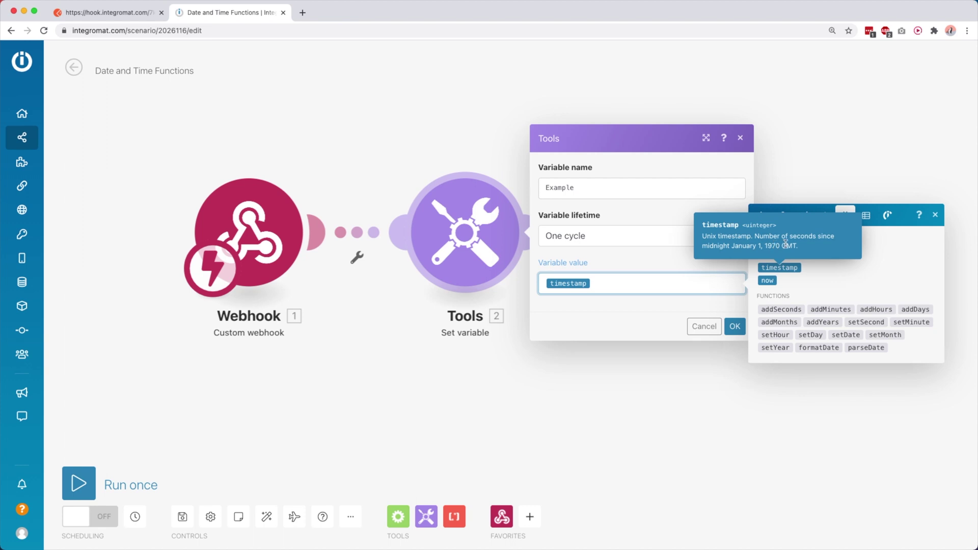
{"action": "left_click", "coordinate": [679, 311]}
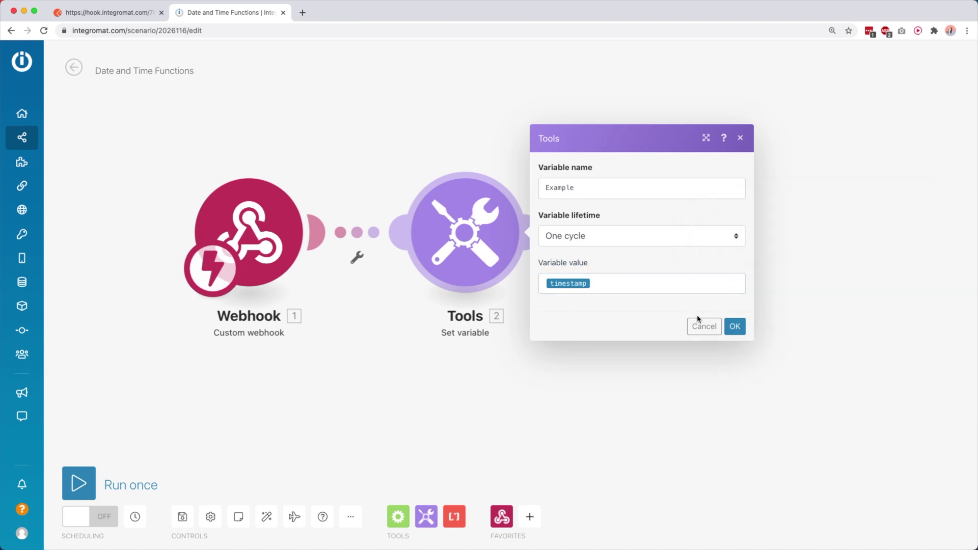
{"action": "left_click", "coordinate": [734, 326]}
{"action": "right_click", "coordinate": [485, 217]}
{"action": "left_click", "coordinate": [504, 247]}
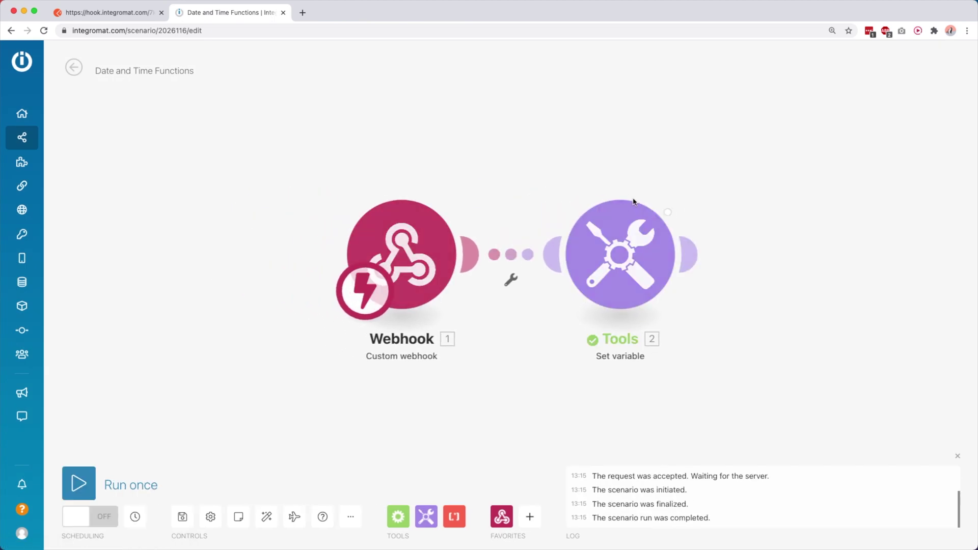
{"action": "left_click", "coordinate": [690, 186]}
{"action": "double_click", "coordinate": [809, 245]}
- Replace the timestamp in the variable value with the now item
{"action": "left_click", "coordinate": [621, 224]}
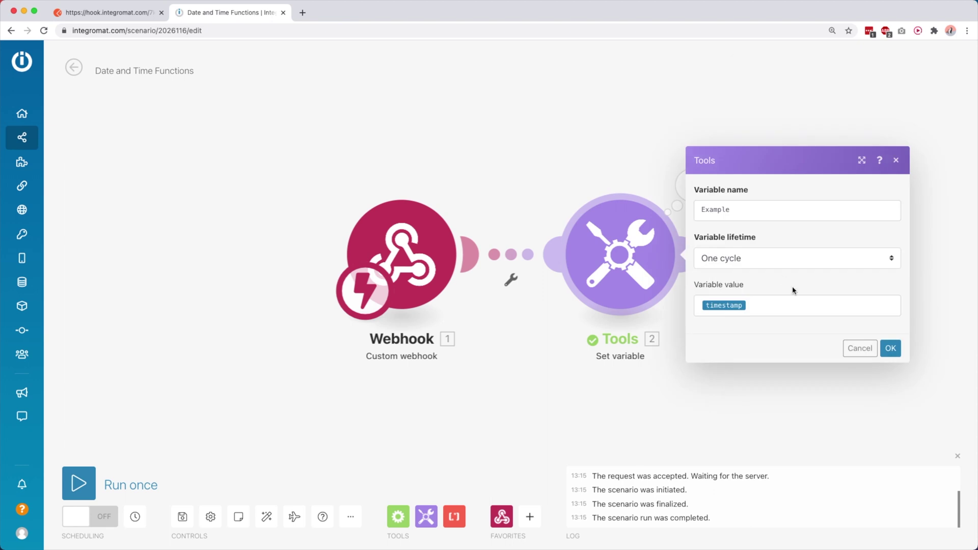
{"action": "left_click", "coordinate": [783, 304]}
{"action": "key", "text": "BackSpace"}
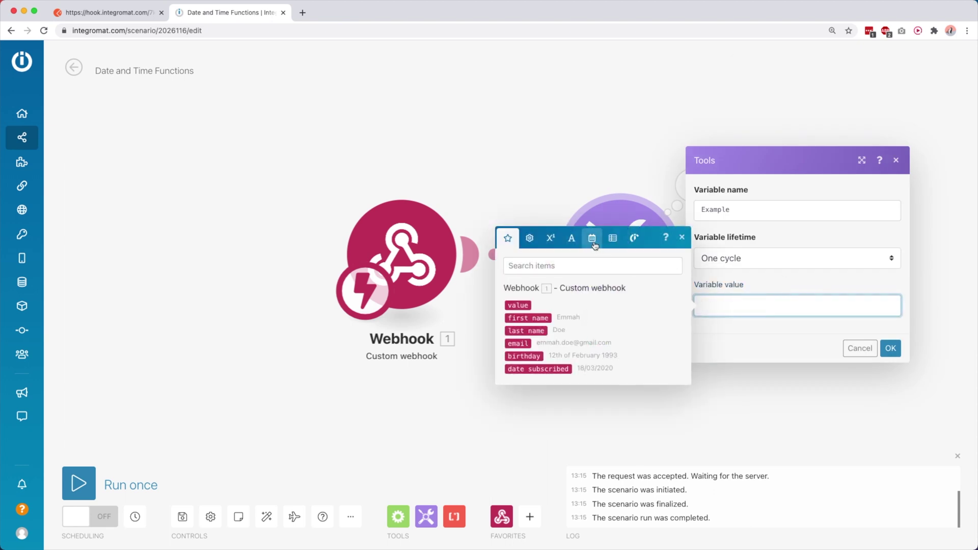
{"action": "left_click", "coordinate": [591, 237]}
{"action": "mouse_move", "coordinate": [514, 303]}
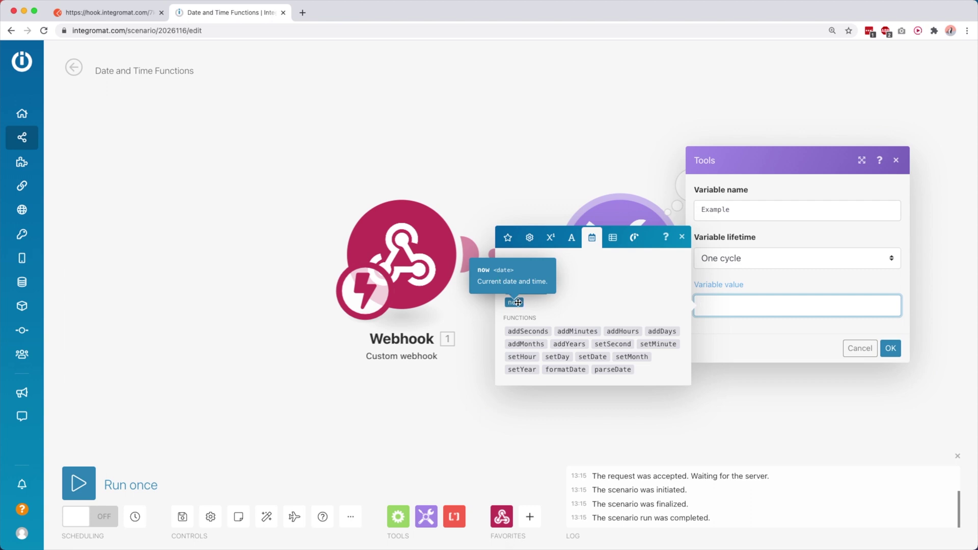
{"action": "left_click", "coordinate": [517, 303]}
{"action": "left_click", "coordinate": [890, 348]}
- Run only the Tools module, which outputs 17 maart 2021 13:15
{"action": "right_click", "coordinate": [619, 241]}
{"action": "left_click", "coordinate": [646, 267]}
{"action": "left_click", "coordinate": [692, 185]}
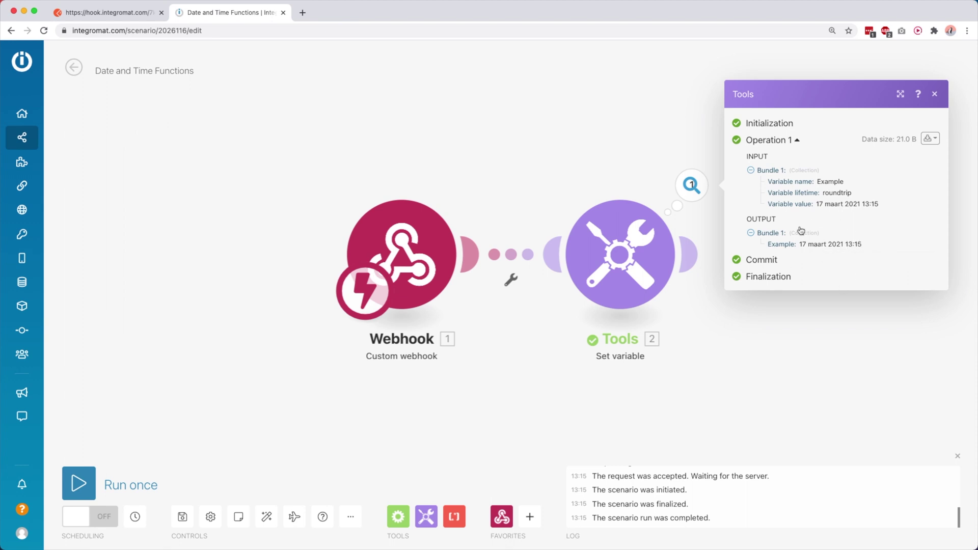
- Remove now from the variable value and list the date and time items again
{"action": "left_click", "coordinate": [658, 241]}
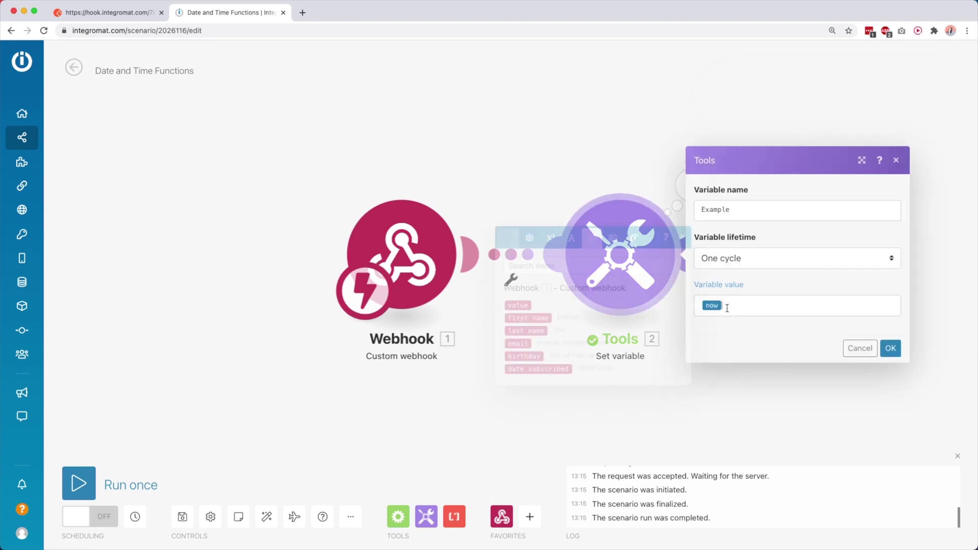
{"action": "left_click", "coordinate": [727, 305]}
{"action": "key", "text": "BackSpace"}
{"action": "left_click", "coordinate": [591, 237]}
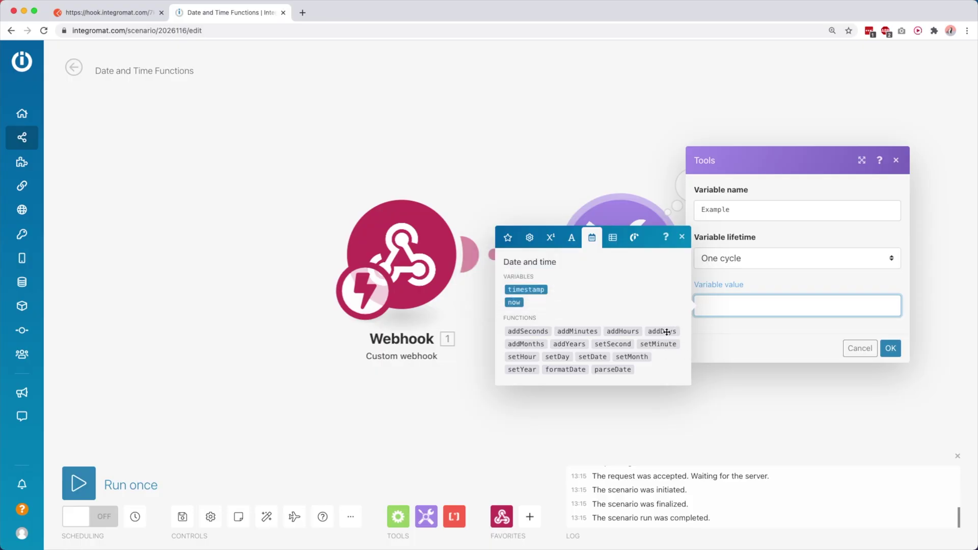
- Set the variable value to addDays(now; 3)
{"action": "left_click", "coordinate": [666, 331]}
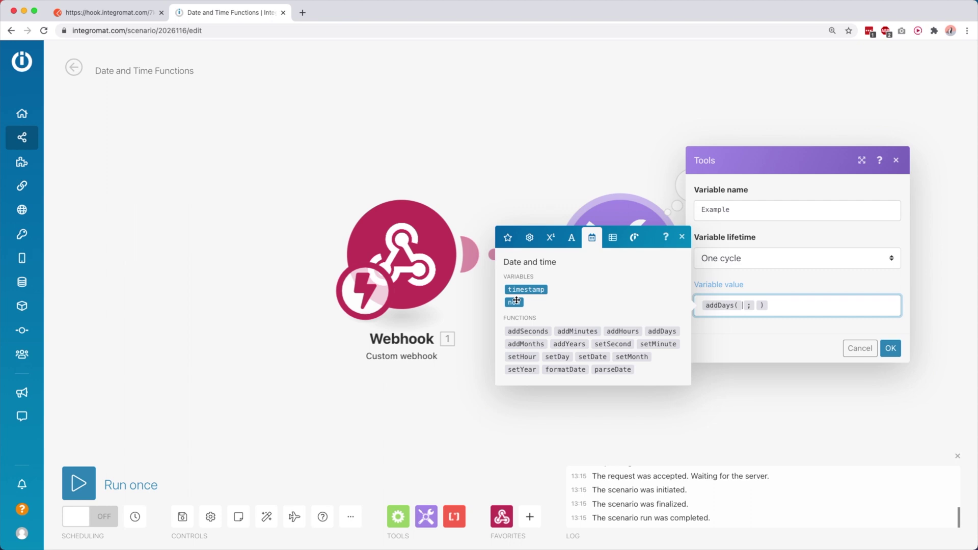
{"action": "left_click", "coordinate": [514, 301]}
{"action": "type", "text": "3"}
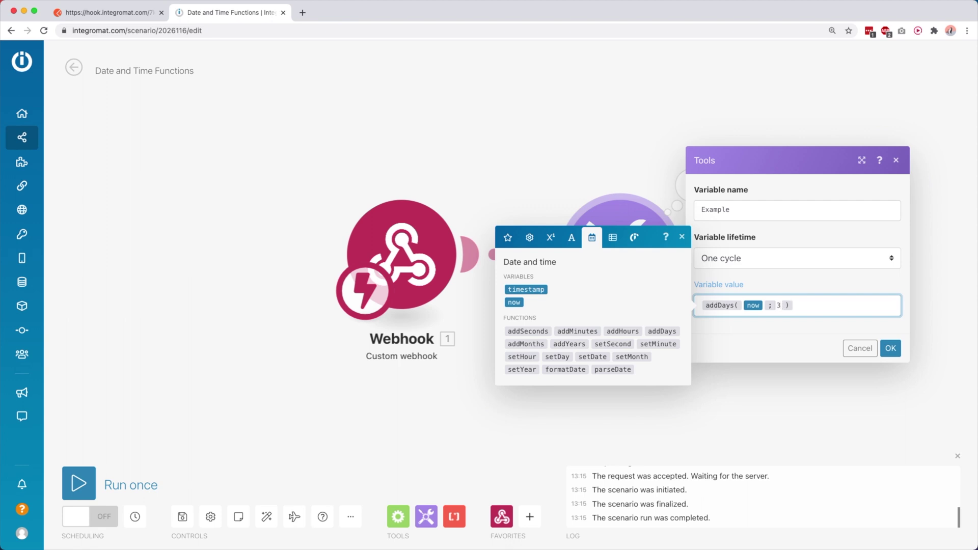
{"action": "left_click", "coordinate": [889, 350]}
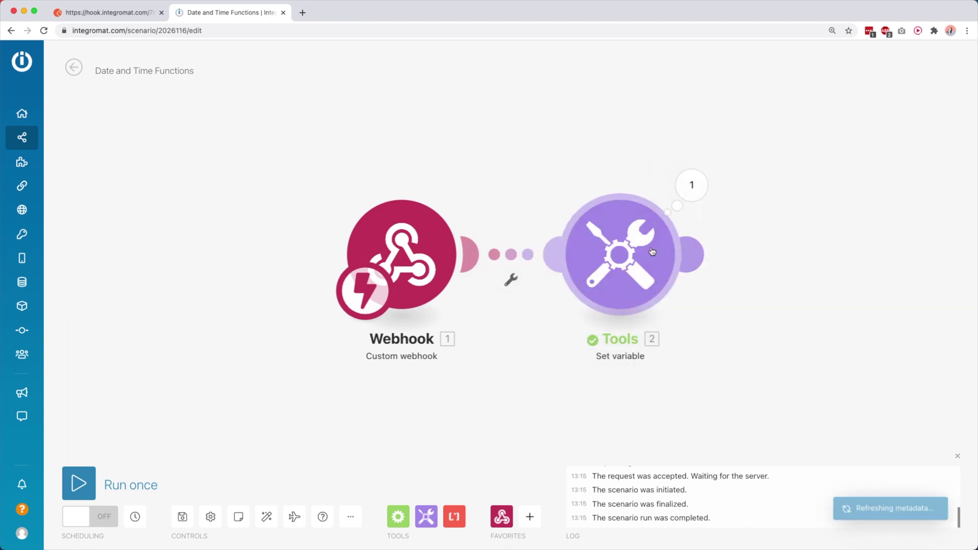
- Run only the Tools module, getting 20 maart 2021 13:16, and return to the value field
{"action": "right_click", "coordinate": [638, 253]}
{"action": "left_click", "coordinate": [662, 279]}
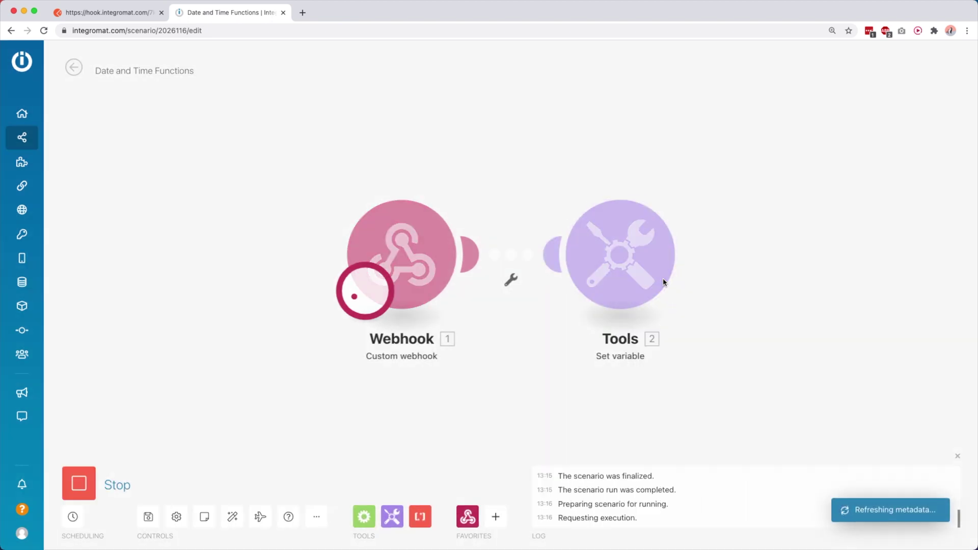
{"action": "left_click", "coordinate": [691, 185]}
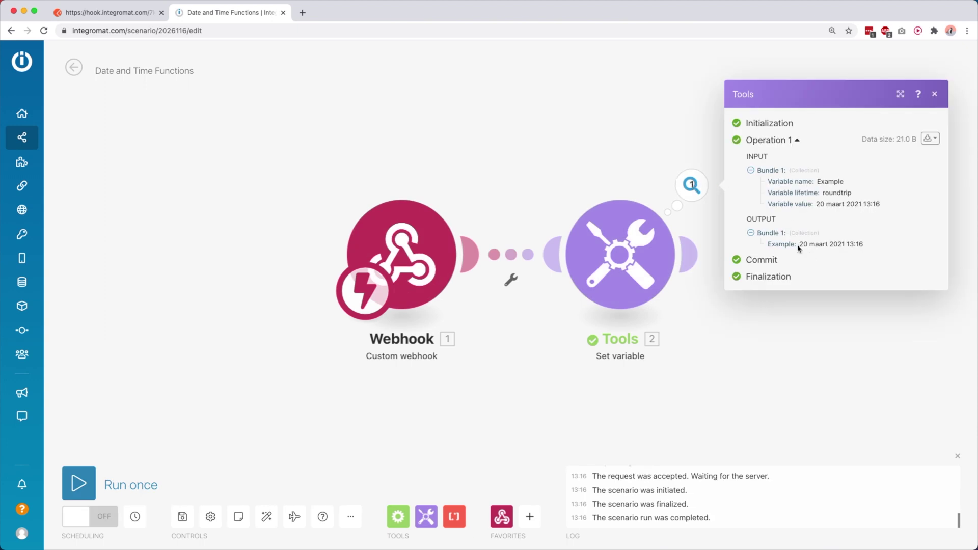
{"action": "left_click", "coordinate": [630, 238]}
{"action": "left_click", "coordinate": [815, 307]}
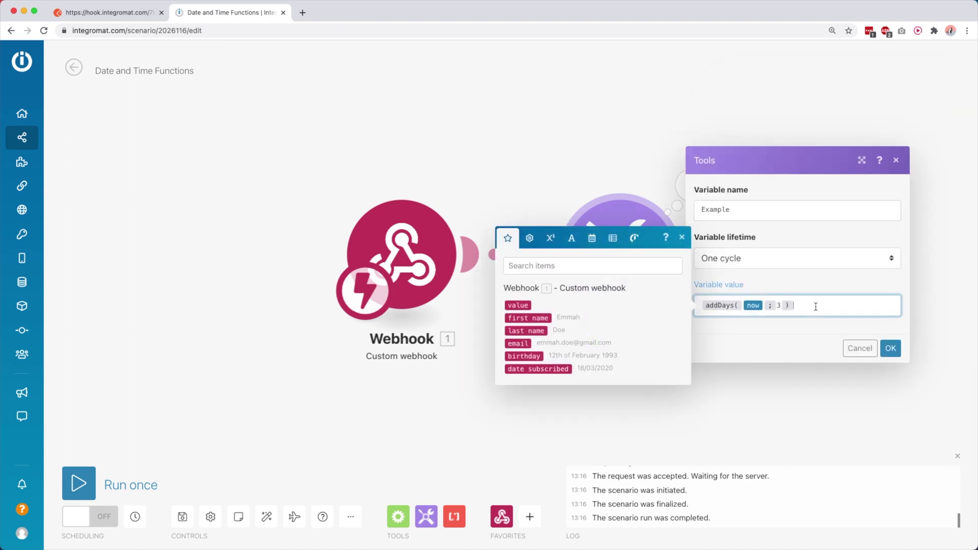
- Set the variable value to addHours(now; 10)
{"action": "left_click", "coordinate": [594, 239]}
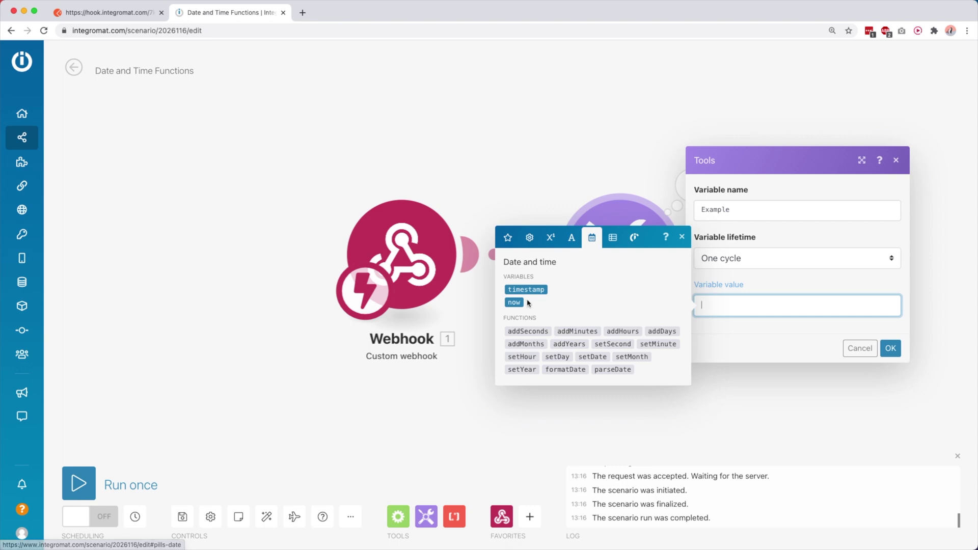
{"action": "left_click", "coordinate": [622, 332]}
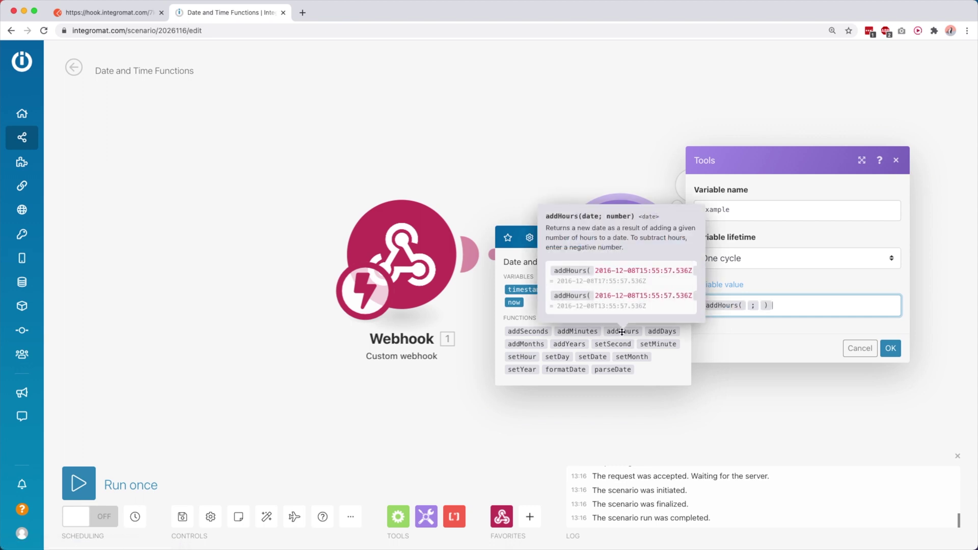
{"action": "left_click", "coordinate": [513, 302]}
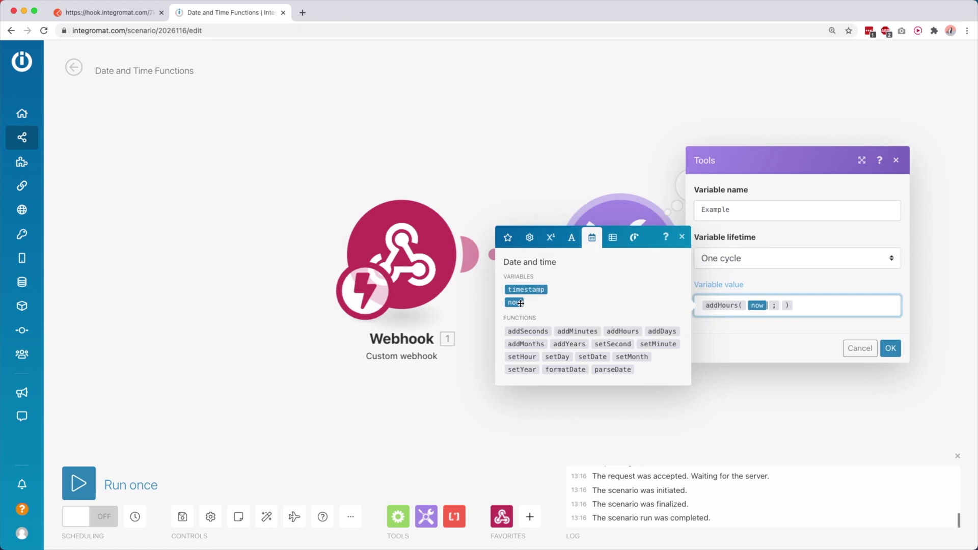
{"action": "type", "text": "10"}
{"action": "left_click", "coordinate": [890, 349]}
- Run only the Tools module, which outputs 17 maart 2021 23:17
{"action": "right_click", "coordinate": [615, 224]}
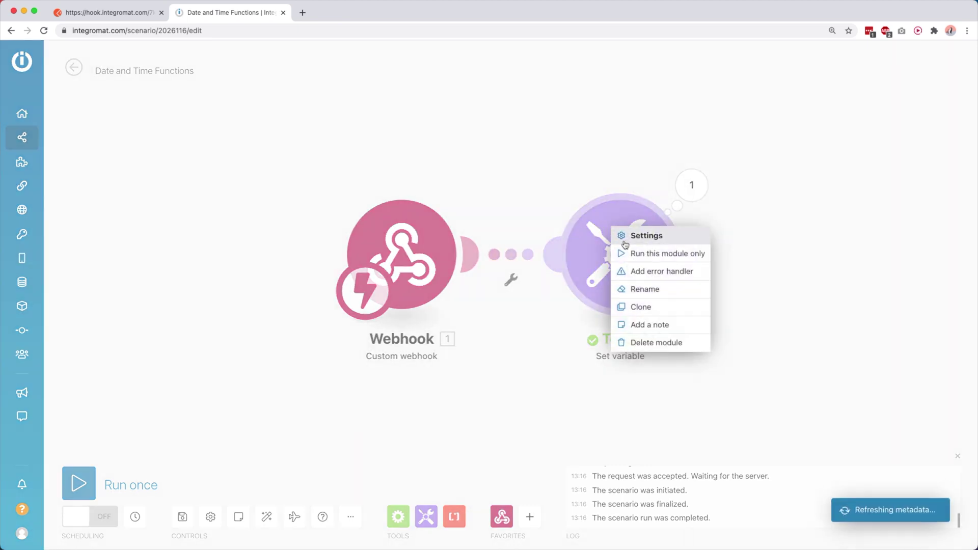
{"action": "left_click", "coordinate": [635, 253]}
{"action": "left_click", "coordinate": [691, 185]}
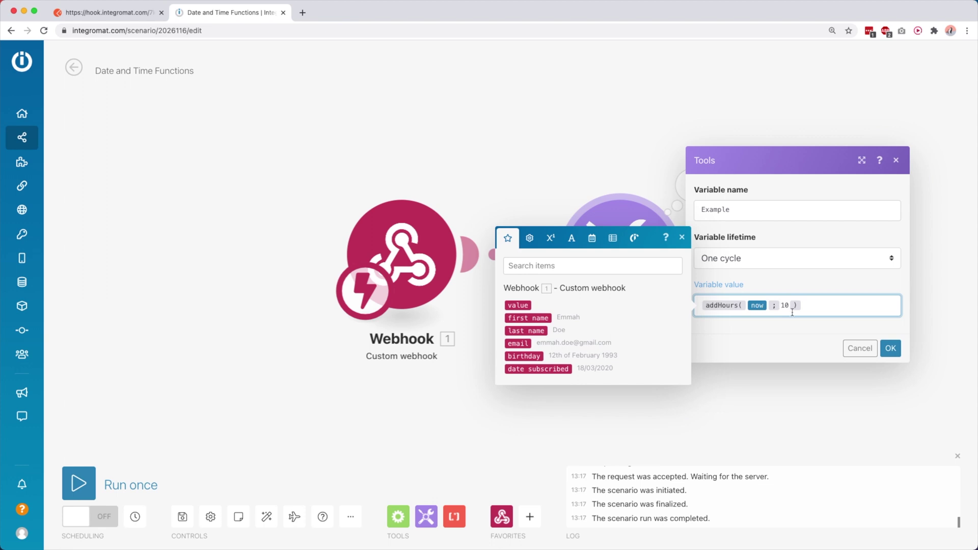
{"action": "type", "text": "-"}
- Confirm the addHours(now; -10) value and run only the Tools module to see its output
{"action": "left_click", "coordinate": [890, 348]}
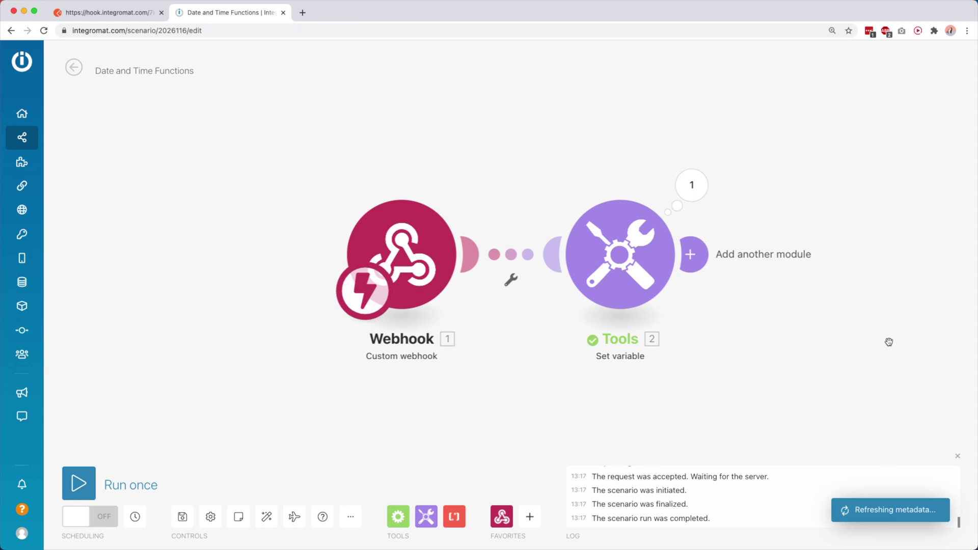
{"action": "right_click", "coordinate": [613, 258]}
{"action": "left_click", "coordinate": [649, 282]}
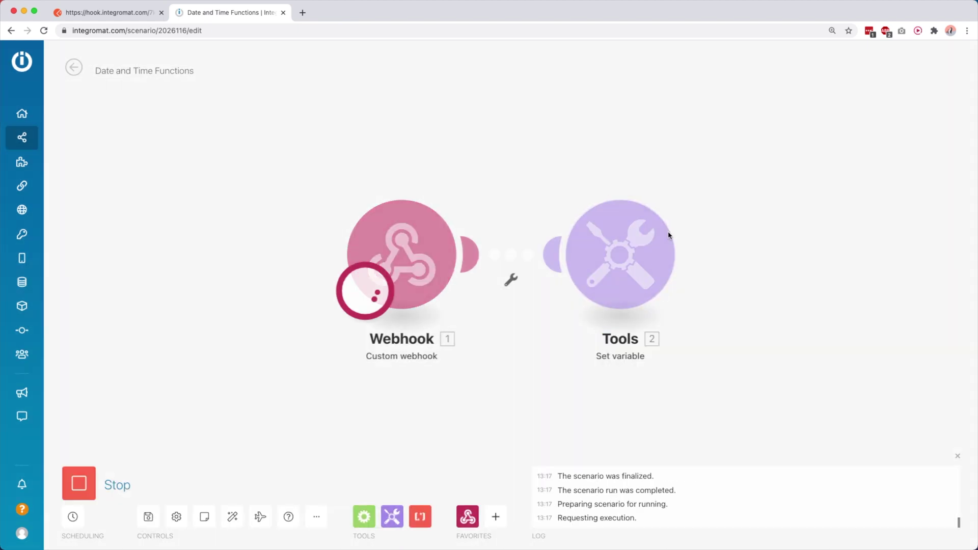
{"action": "left_click", "coordinate": [692, 186]}
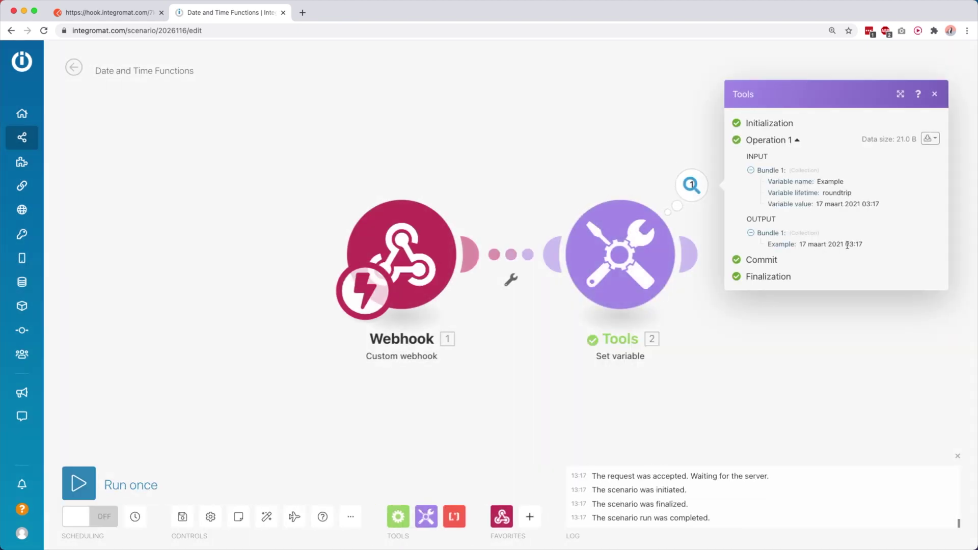
{"action": "mouse_move", "coordinate": [830, 244]}
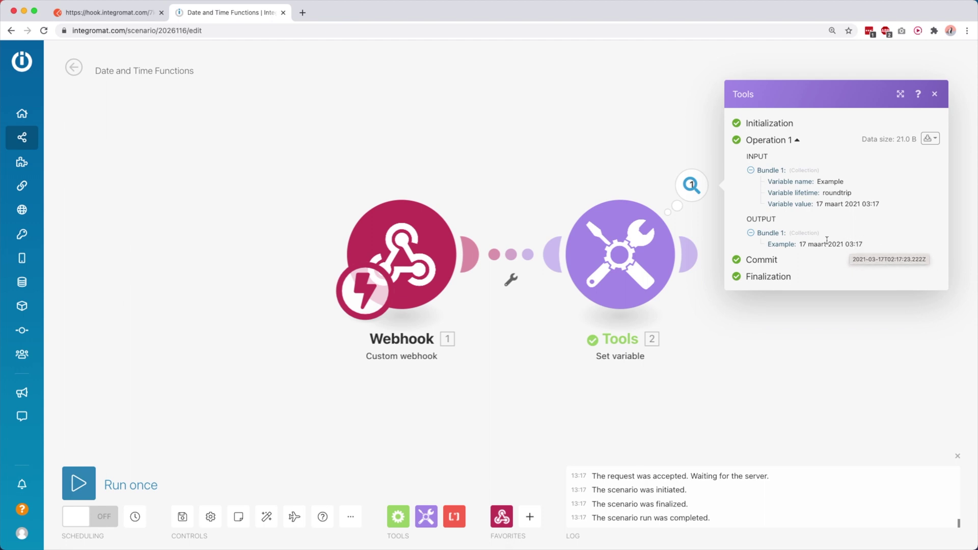
- Clear the old formula from the variable value and list the date and time functions
{"action": "left_click", "coordinate": [673, 253]}
{"action": "left_click", "coordinate": [814, 301]}
{"action": "key", "text": "shift+Left"}
{"action": "key", "text": "shift+Left"}
{"action": "key", "text": "shift+Left"}
{"action": "key", "text": "super+a"}
{"action": "key", "text": "BackSpace"}
{"action": "left_click", "coordinate": [591, 237]}
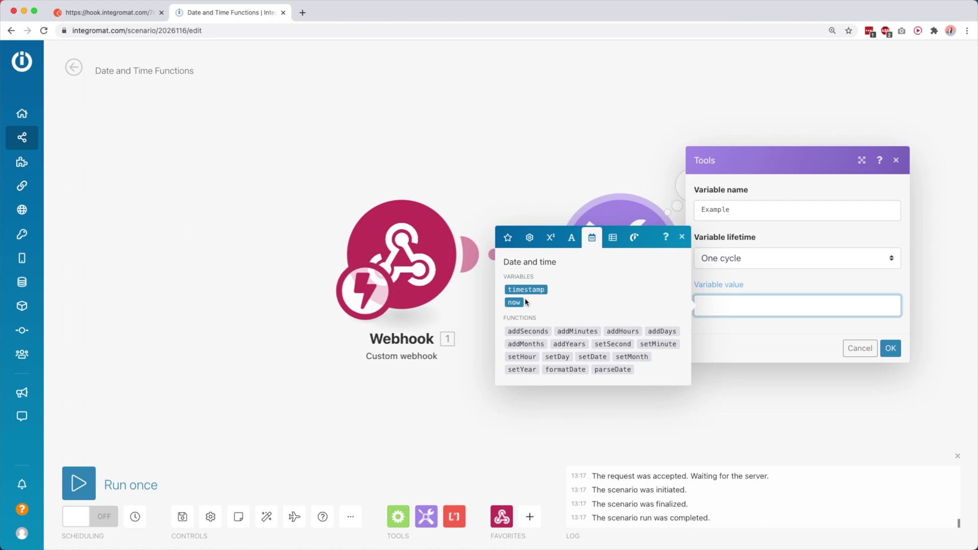
- Set the variable value to setYear(now; 2025)
{"action": "left_click_drag", "start_coordinate": [515, 304], "coordinate": [714, 305]}
{"action": "key", "text": "BackSpace"}
{"action": "left_click", "coordinate": [512, 370]}
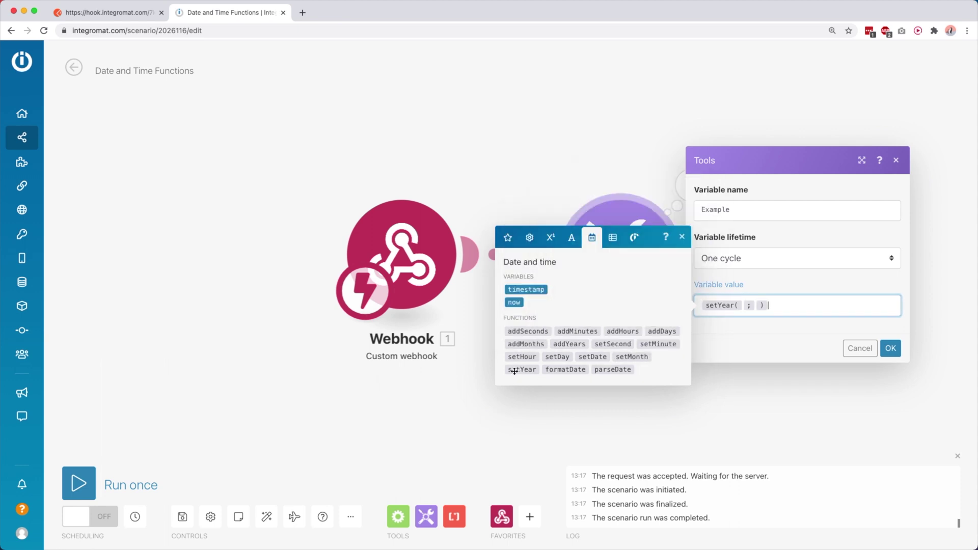
{"action": "left_click", "coordinate": [514, 302]}
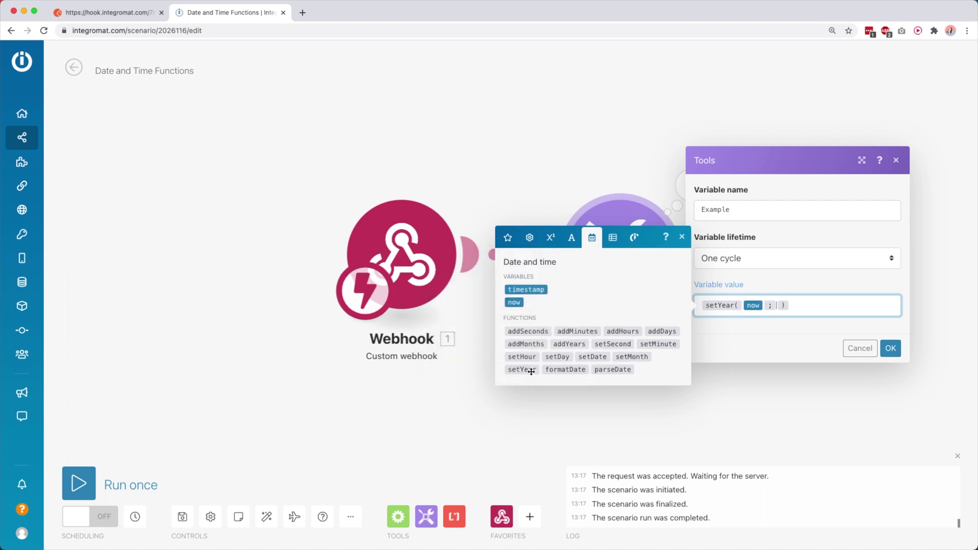
{"action": "type", "text": "2025"}
{"action": "left_click", "coordinate": [890, 347]}
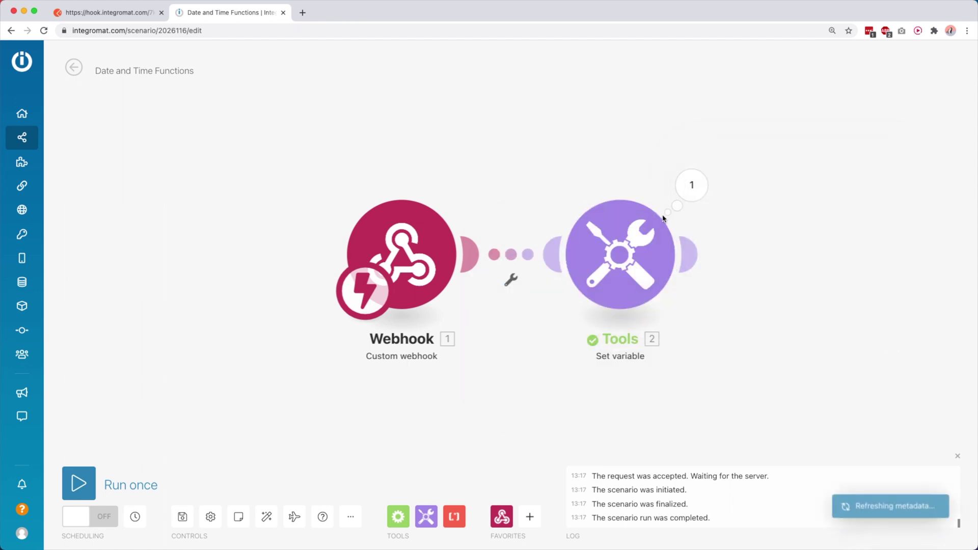
- Run only the Tools module, which outputs 17 maart 2025
{"action": "right_click", "coordinate": [628, 253]}
{"action": "left_click", "coordinate": [672, 279]}
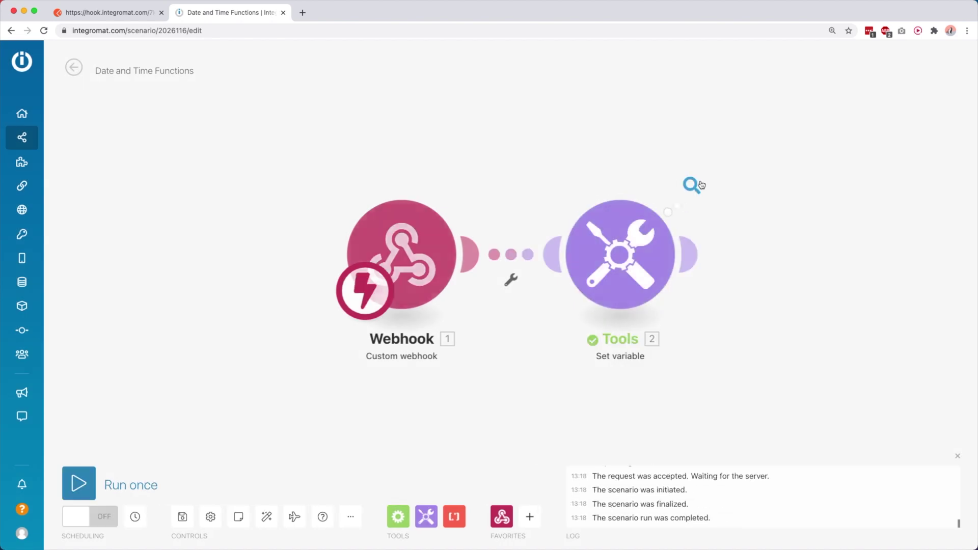
{"action": "left_click", "coordinate": [692, 184]}
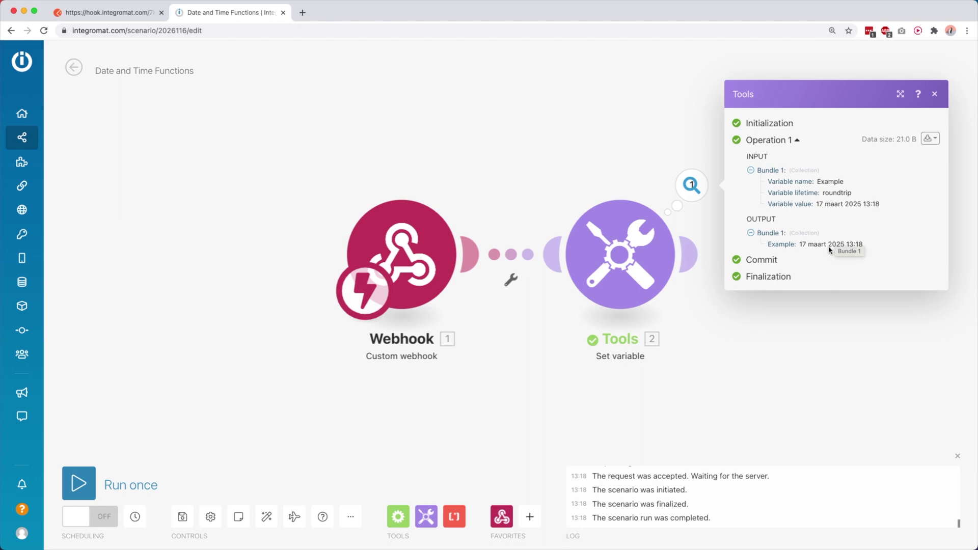
- Return to the variable value, select the year 2025 and list the date and time functions
{"action": "left_click", "coordinate": [646, 253]}
{"action": "left_click", "coordinate": [851, 308]}
{"action": "double_click", "coordinate": [785, 305]}
{"action": "left_click", "coordinate": [590, 237]}
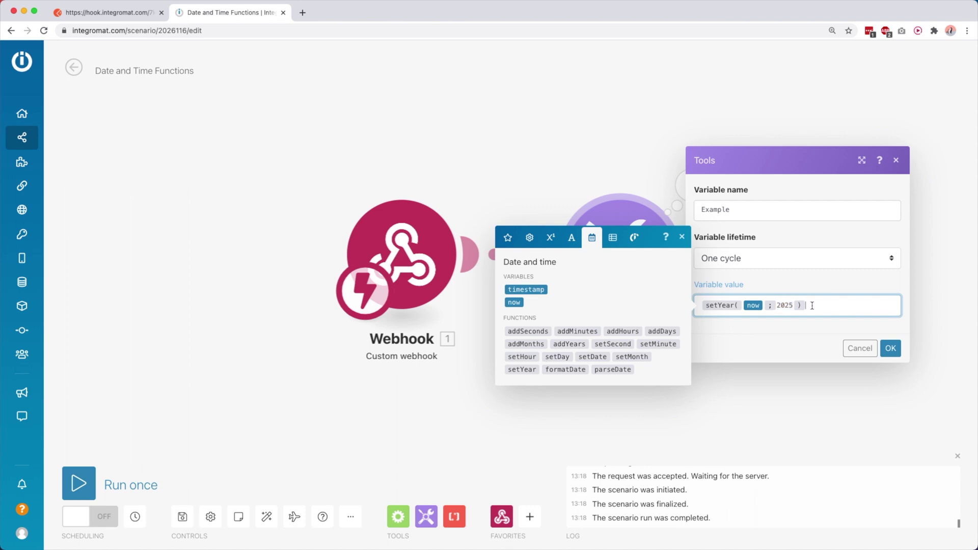
- Clear the setYear formula, save the scenario and start a single run awaiting webhook data
{"action": "key", "text": "super+a"}
{"action": "key", "text": "BackSpace"}
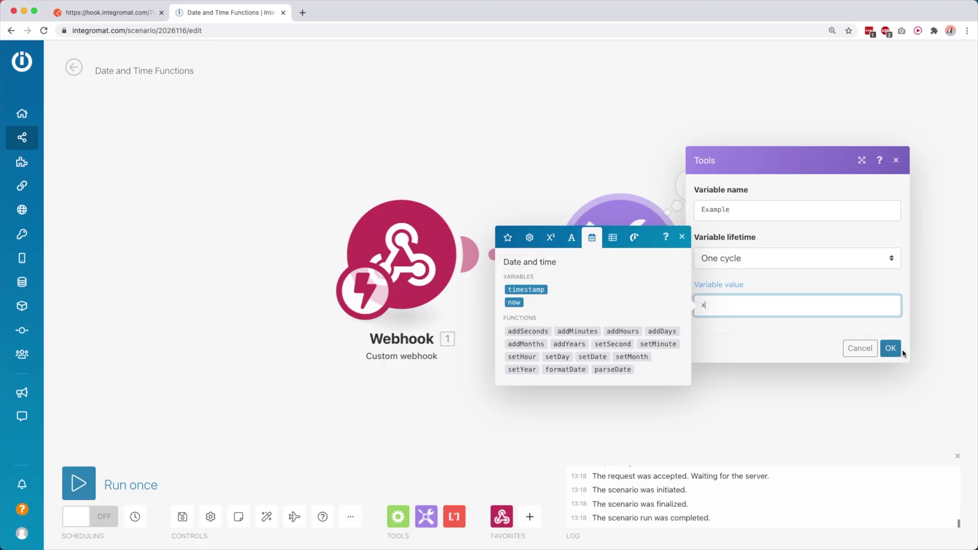
{"action": "left_click", "coordinate": [893, 349]}
{"action": "left_click", "coordinate": [182, 516]}
{"action": "left_click", "coordinate": [72, 484]}
- Send the Postman contact-details request to the webhook and open the webhook's received data
{"action": "key", "text": "super+1"}
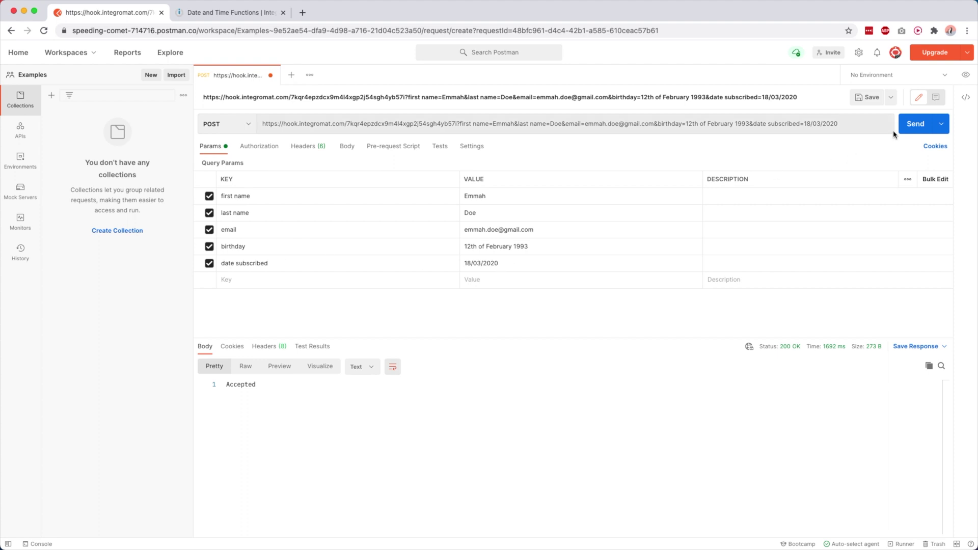
{"action": "left_click", "coordinate": [916, 128]}
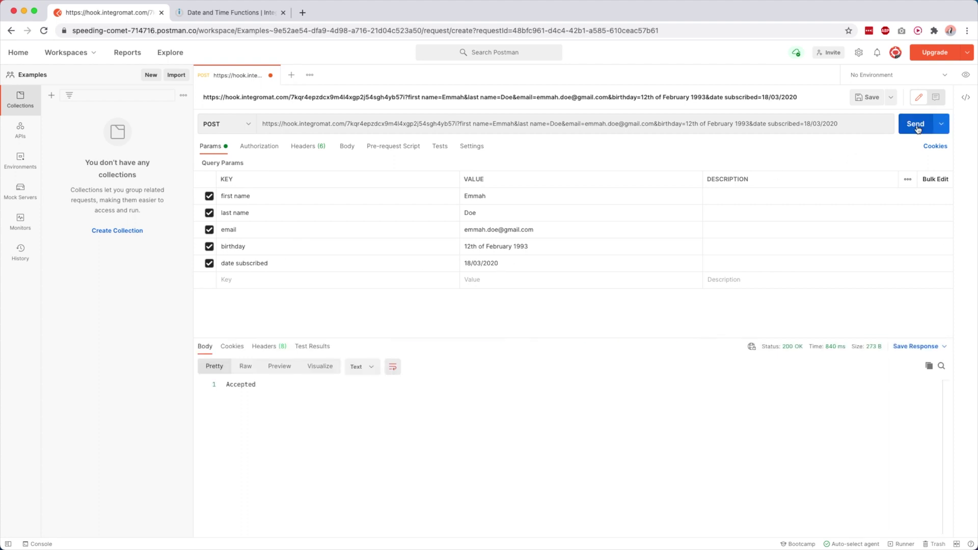
{"action": "key", "text": "super+2"}
{"action": "left_click", "coordinate": [464, 186]}
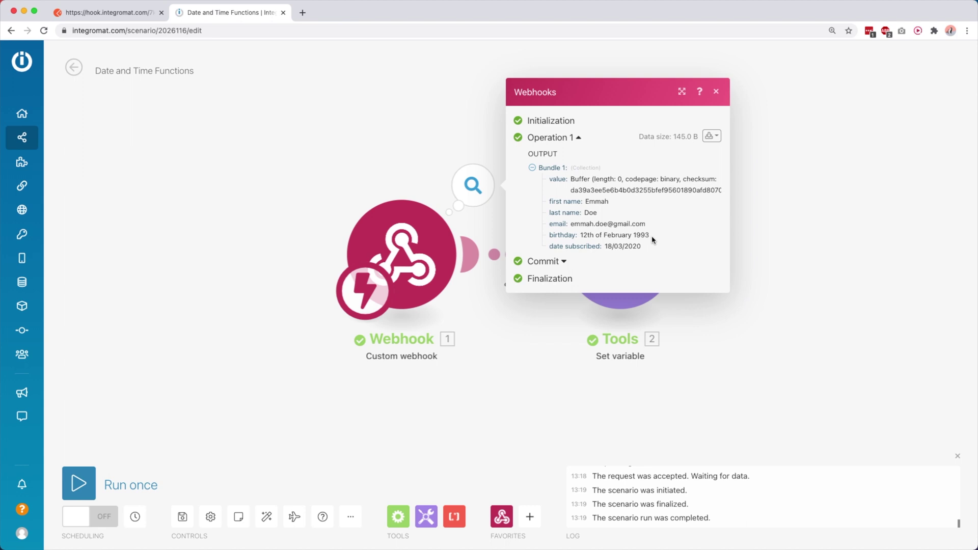
- Close the webhook output view after reading the fields, including birthday 12 February 1993
{"action": "left_click", "coordinate": [792, 277]}
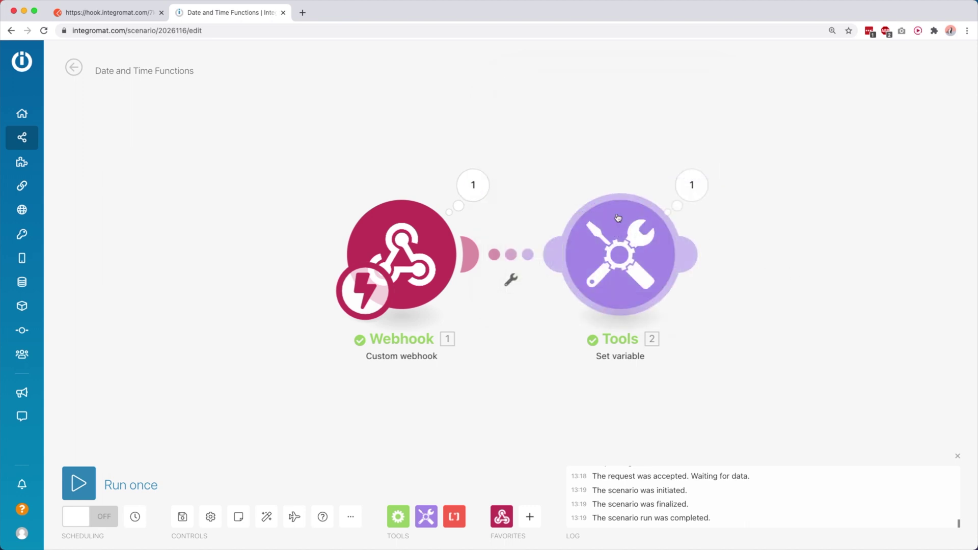
- Set the variable to addDays(birthday; 3) from the webhook fields, save, and start a single run
{"action": "left_click", "coordinate": [617, 219]}
{"action": "left_click", "coordinate": [723, 305]}
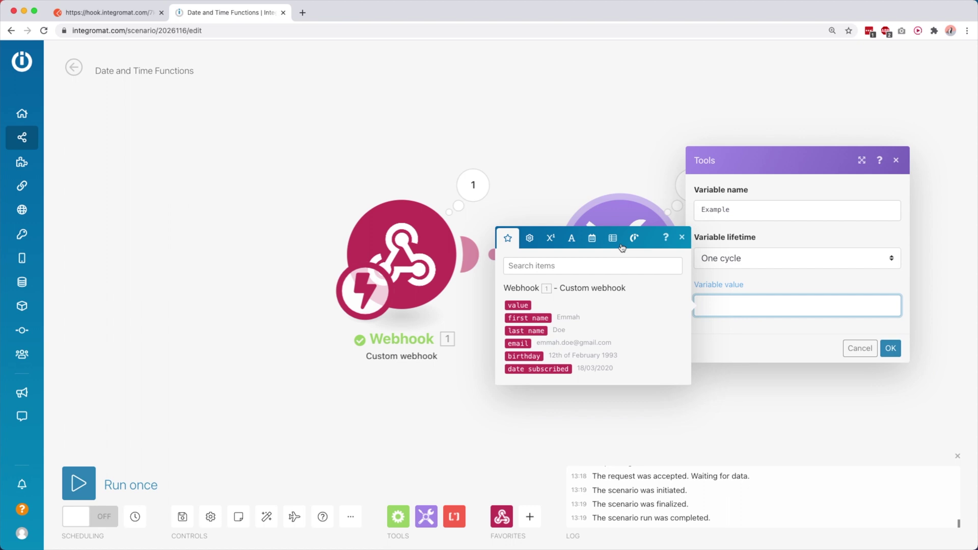
{"action": "left_click", "coordinate": [592, 238]}
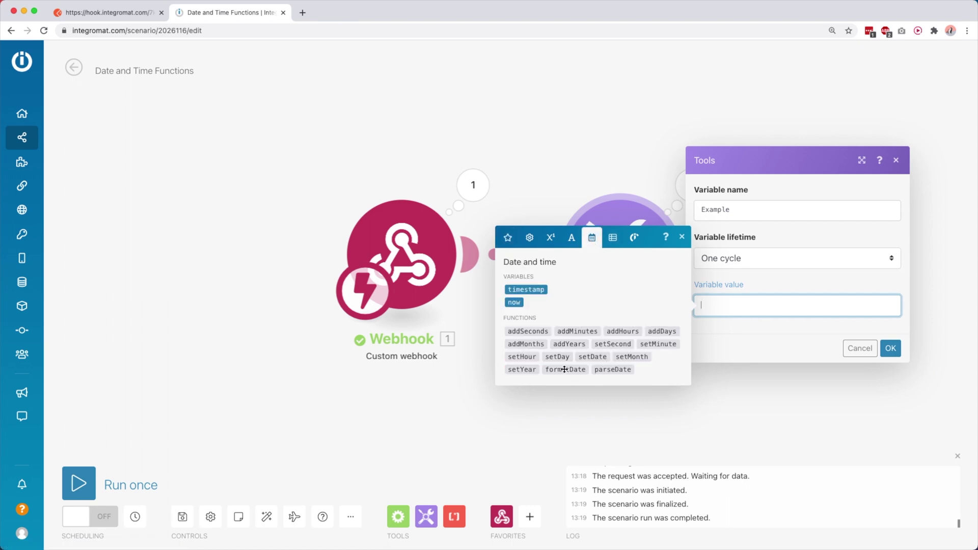
{"action": "left_click", "coordinate": [659, 331]}
{"action": "left_click", "coordinate": [507, 238]}
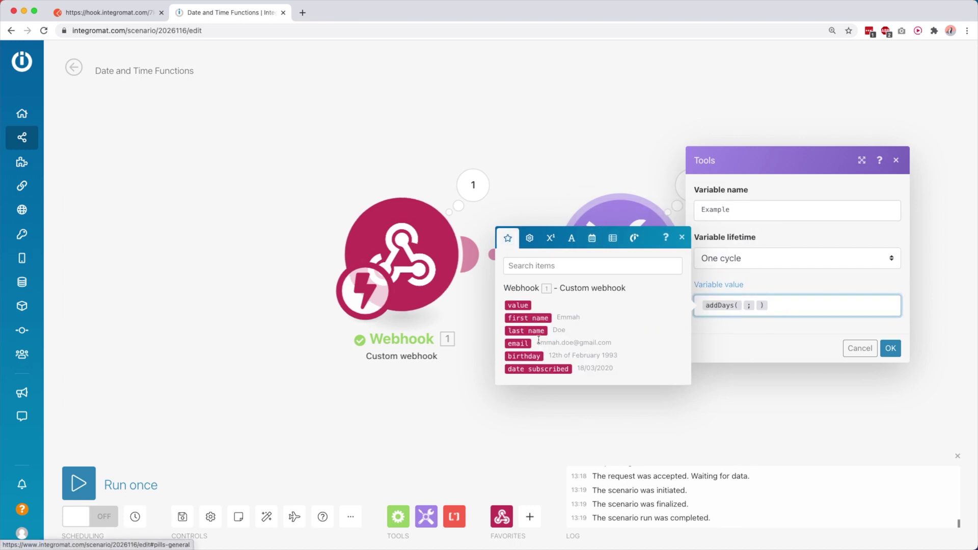
{"action": "left_click", "coordinate": [527, 356]}
{"action": "type", "text": "3"}
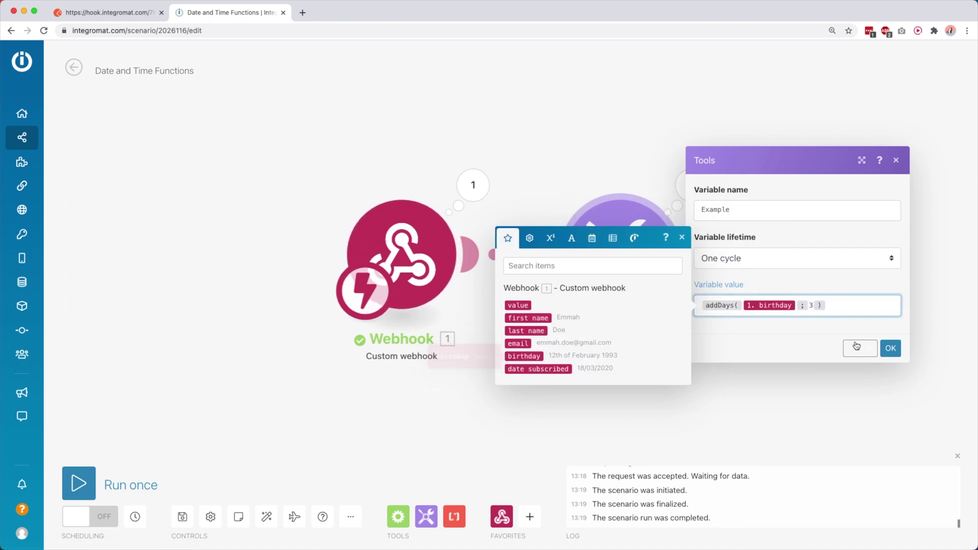
{"action": "left_click", "coordinate": [890, 348]}
{"action": "left_click", "coordinate": [182, 517]}
{"action": "left_click", "coordinate": [79, 483]}
- Resend the webhook request and read the error that '12th of February 1993' is not a valid date
{"action": "key", "text": "super+1"}
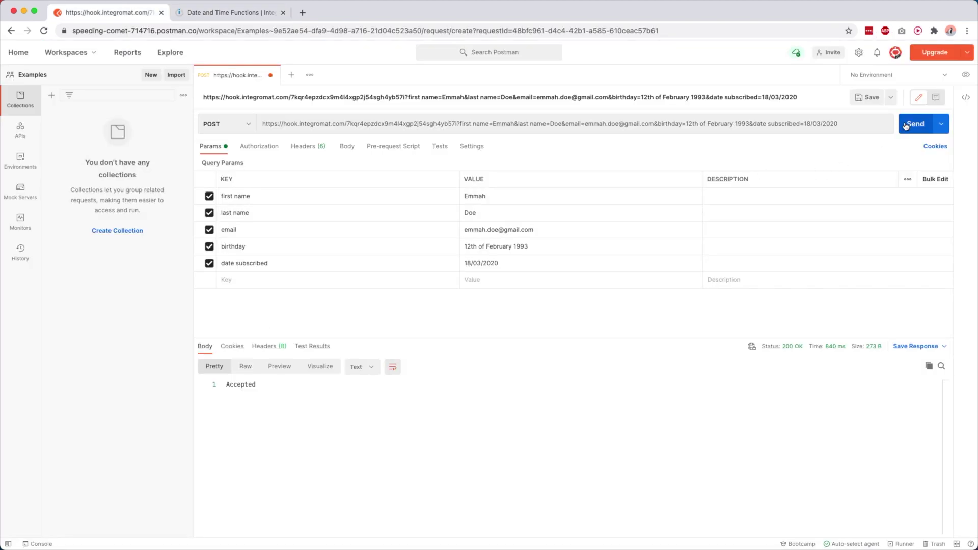
{"action": "left_click", "coordinate": [915, 124]}
{"action": "key", "text": "super+2"}
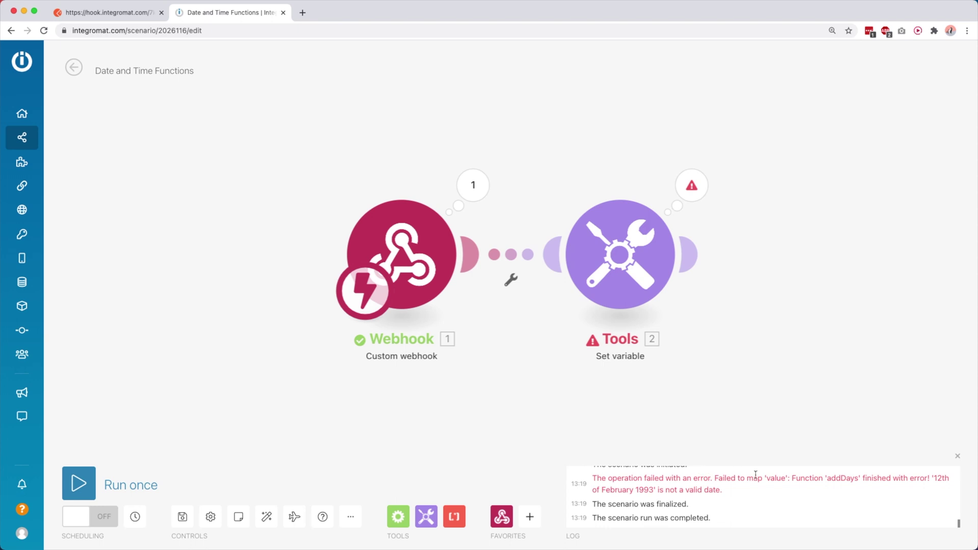
{"action": "left_click", "coordinate": [700, 188]}
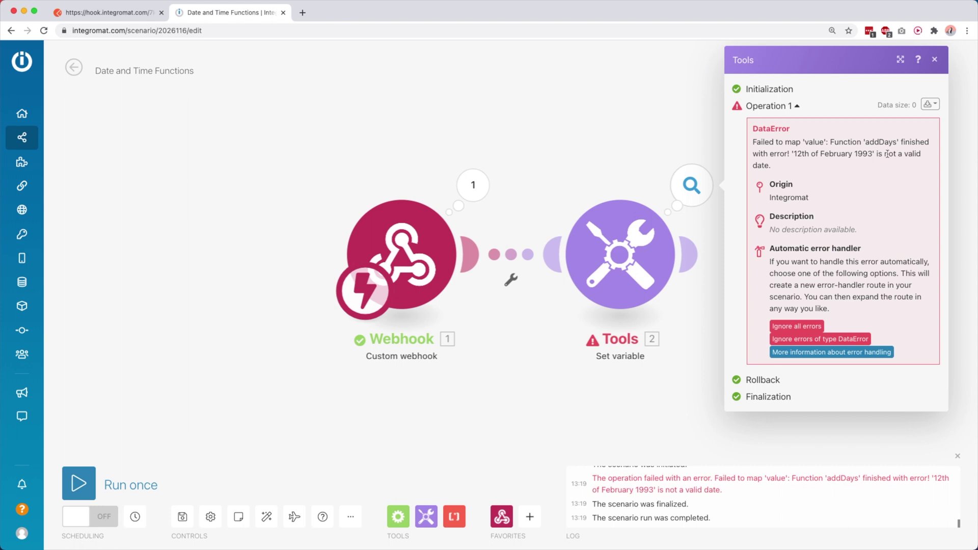
- Reopen the Set variable settings and clear the addDays formula from the variable value
{"action": "left_click", "coordinate": [605, 243]}
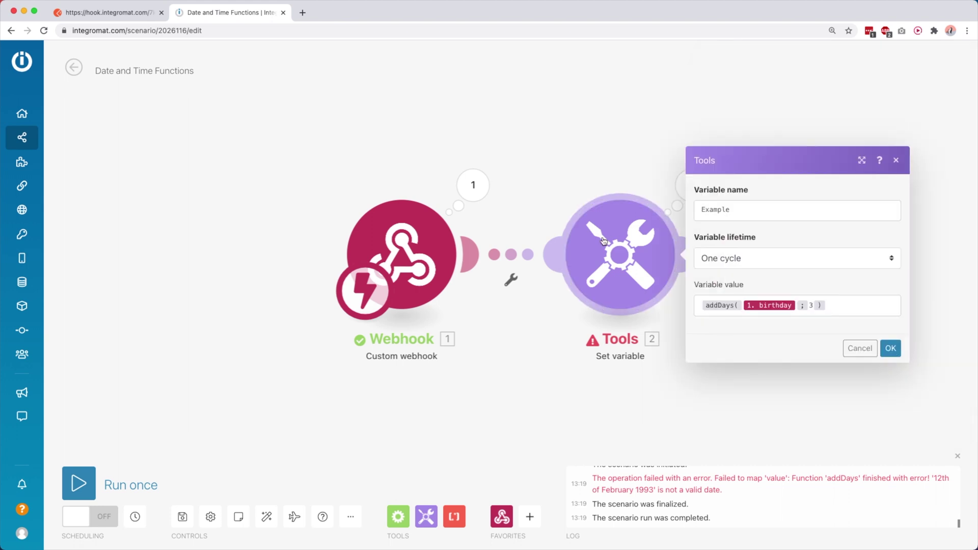
{"action": "left_click", "coordinate": [832, 305]}
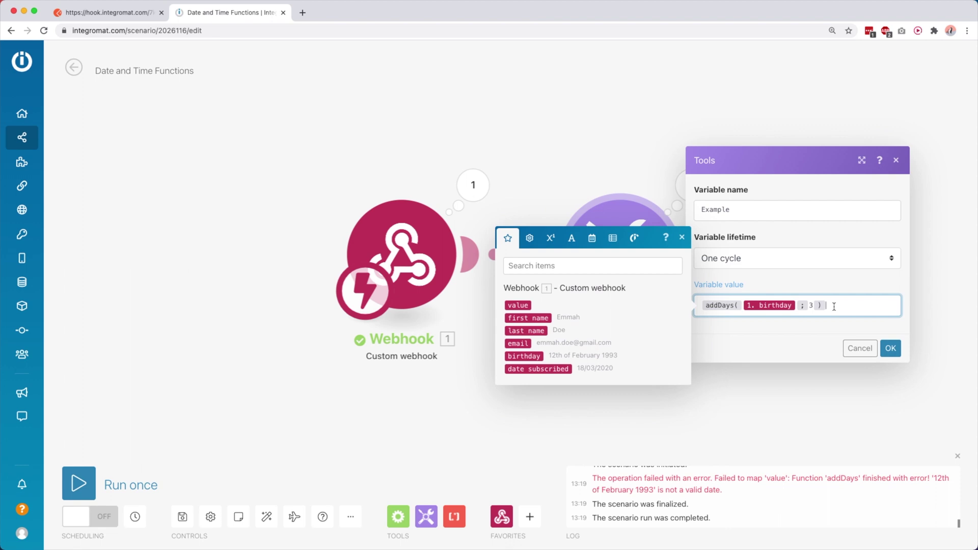
{"action": "key", "text": "super+a"}
{"action": "key", "text": "BackSpace"}
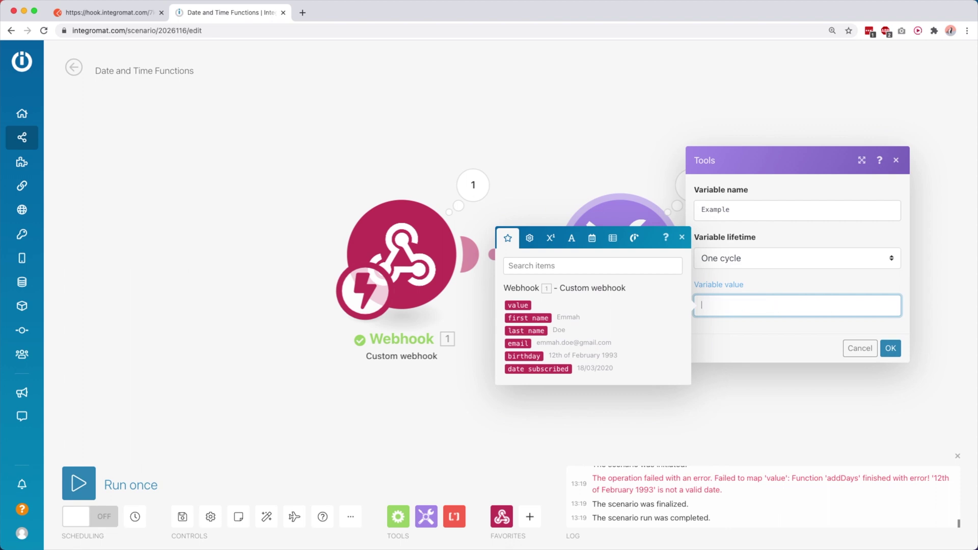
- Insert parseDate from the date functions and map the webhook birthday as its date argument
{"action": "left_click", "coordinate": [592, 238]}
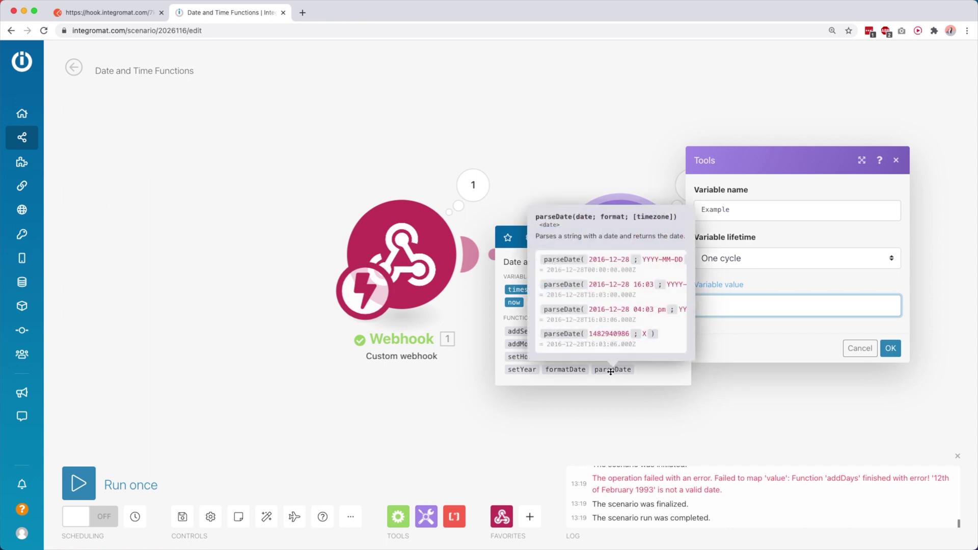
{"action": "left_click", "coordinate": [610, 371]}
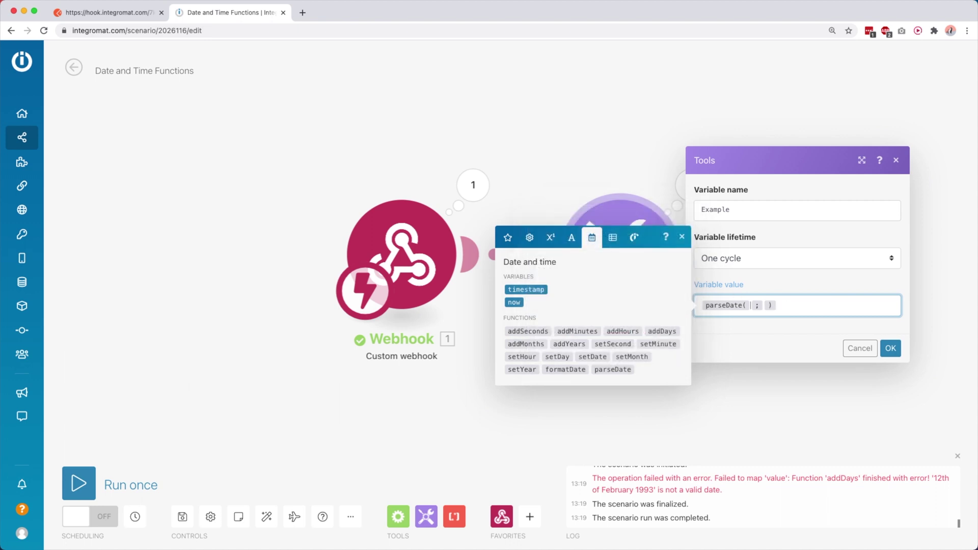
{"action": "left_click", "coordinate": [508, 238]}
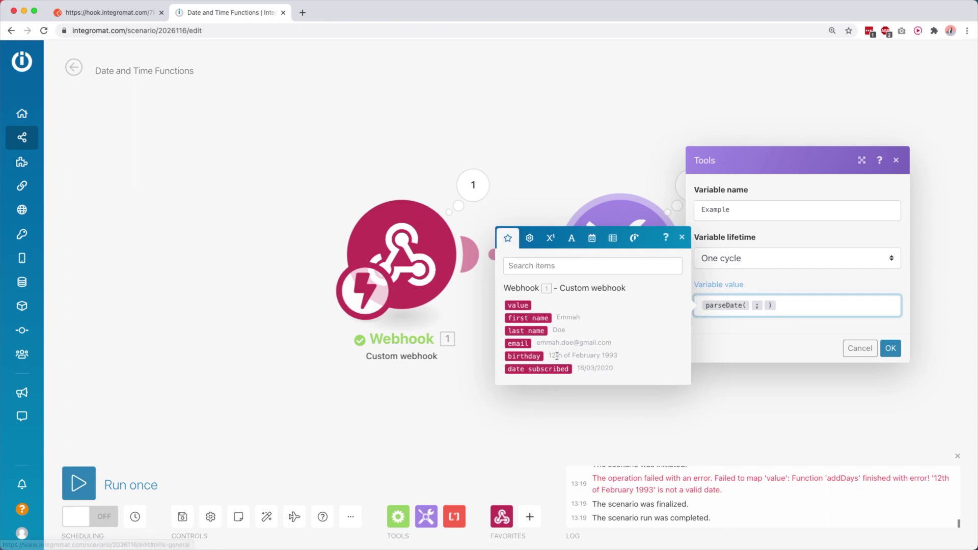
{"action": "left_click", "coordinate": [519, 357]}
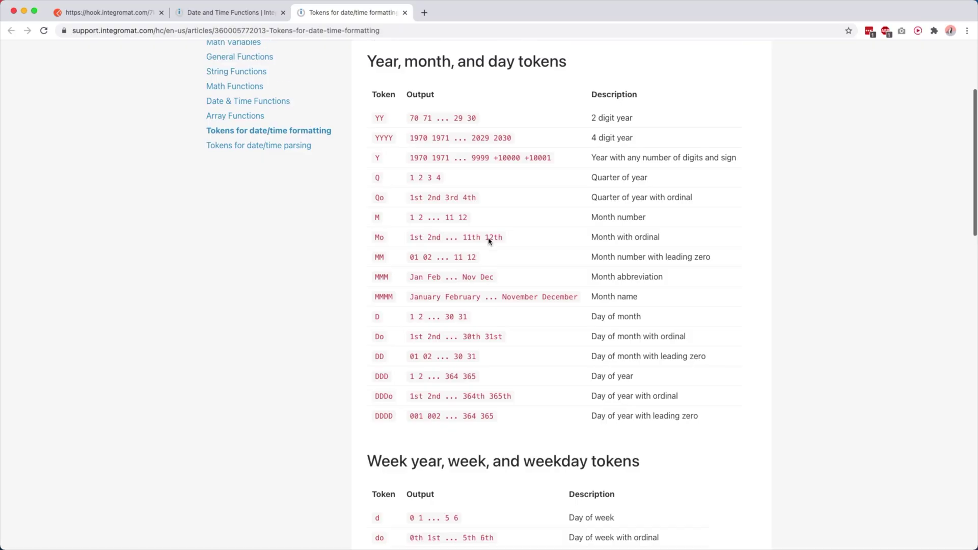
{"action": "scroll", "coordinate": [489, 240], "scroll_direction": "up", "scroll_amount": 1}
- Review the YY, Do (day with ordinal) and YYYY tokens in the help page, then return to the editor
{"action": "double_click", "coordinate": [380, 144]}
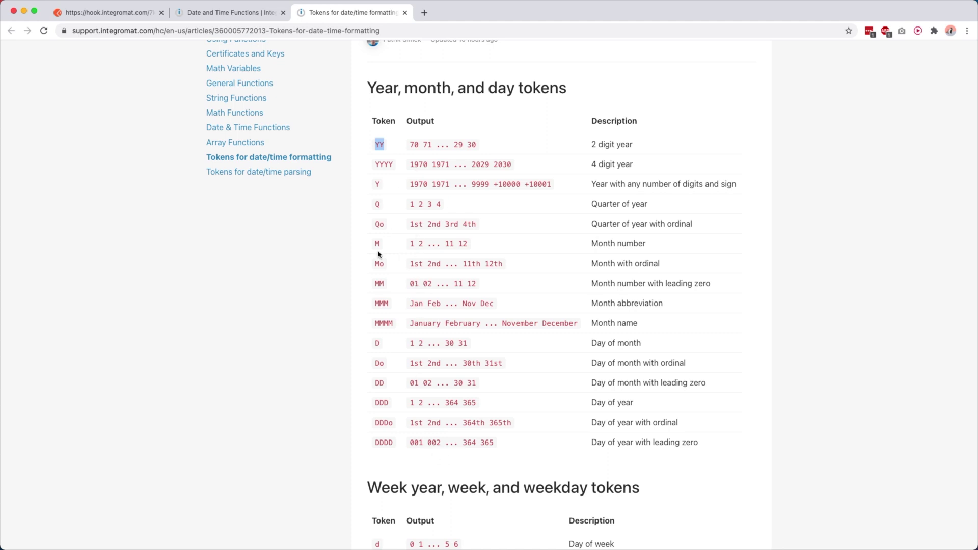
{"action": "scroll", "coordinate": [379, 303], "scroll_direction": "down", "scroll_amount": 2}
{"action": "double_click", "coordinate": [380, 322]}
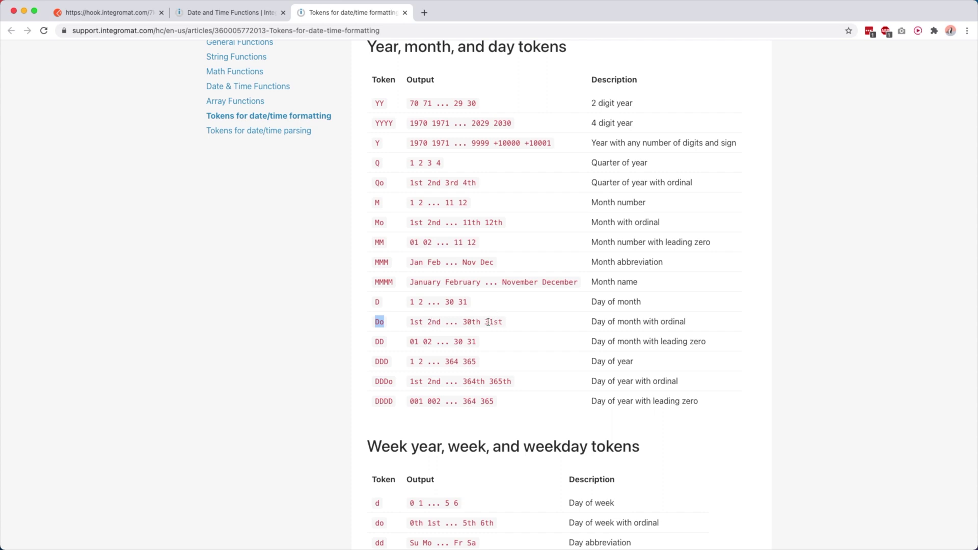
{"action": "left_click_drag", "start_coordinate": [591, 321], "coordinate": [677, 323]}
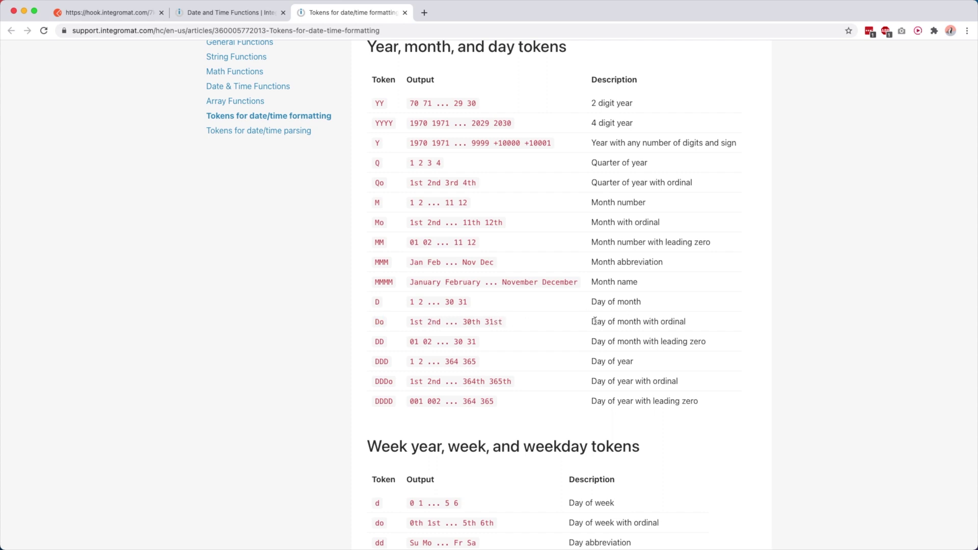
{"action": "double_click", "coordinate": [677, 321]}
{"action": "scroll", "coordinate": [458, 332], "scroll_direction": "down", "scroll_amount": 2}
{"action": "scroll", "coordinate": [490, 332], "scroll_direction": "up", "scroll_amount": 3}
{"action": "double_click", "coordinate": [386, 156]}
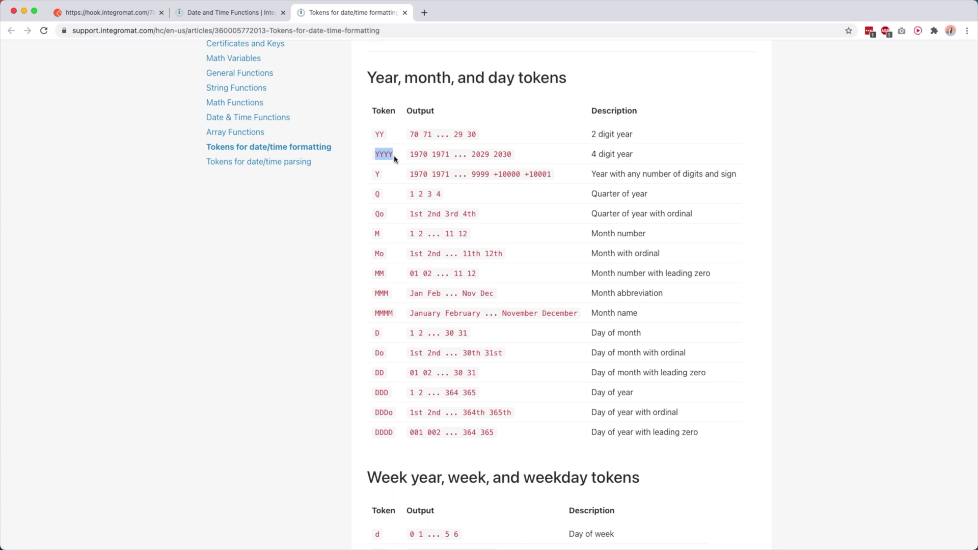
{"action": "left_click", "coordinate": [376, 154]}
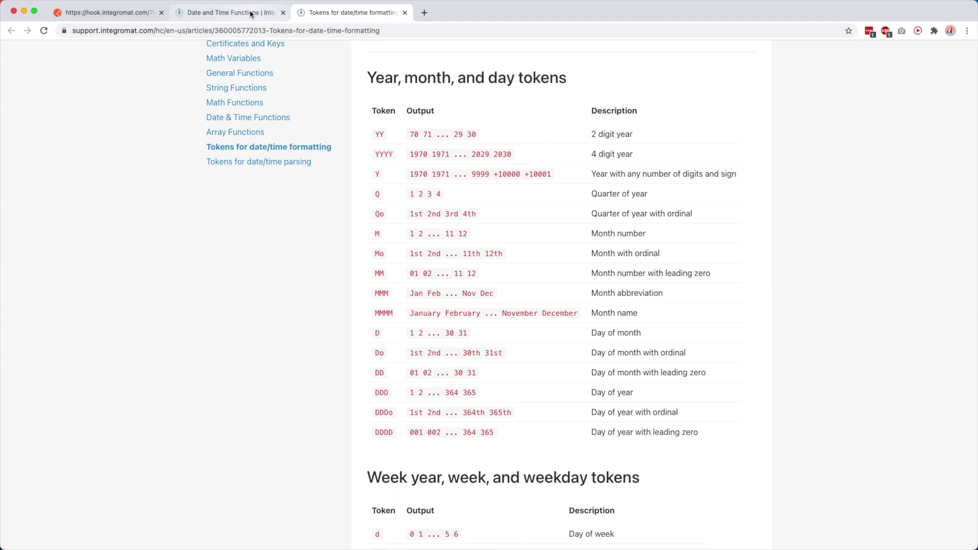
{"action": "left_click", "coordinate": [233, 13]}
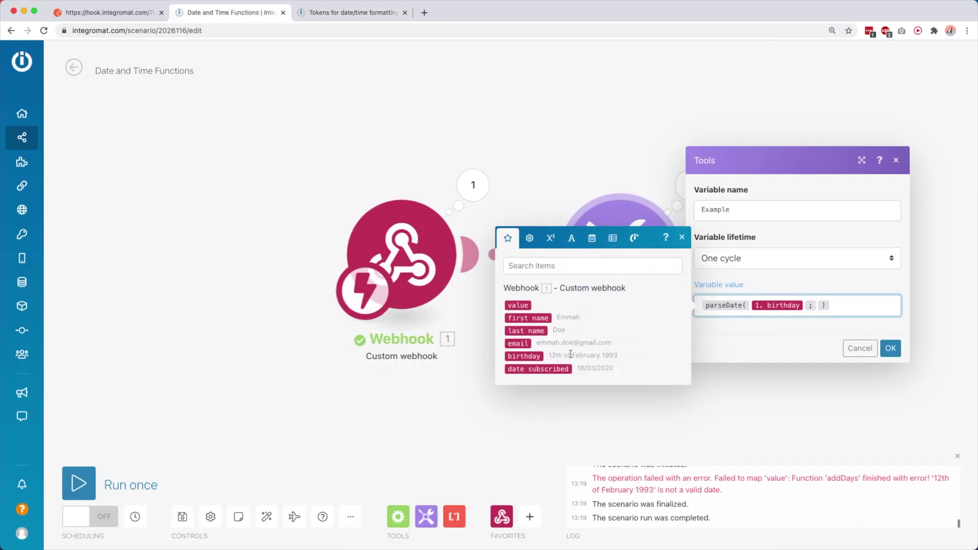
{"action": "type", "text": "Do"}
- Copy the Do and MMMM tokens from the docs into the parseDate format argument
{"action": "left_click", "coordinate": [357, 13]}
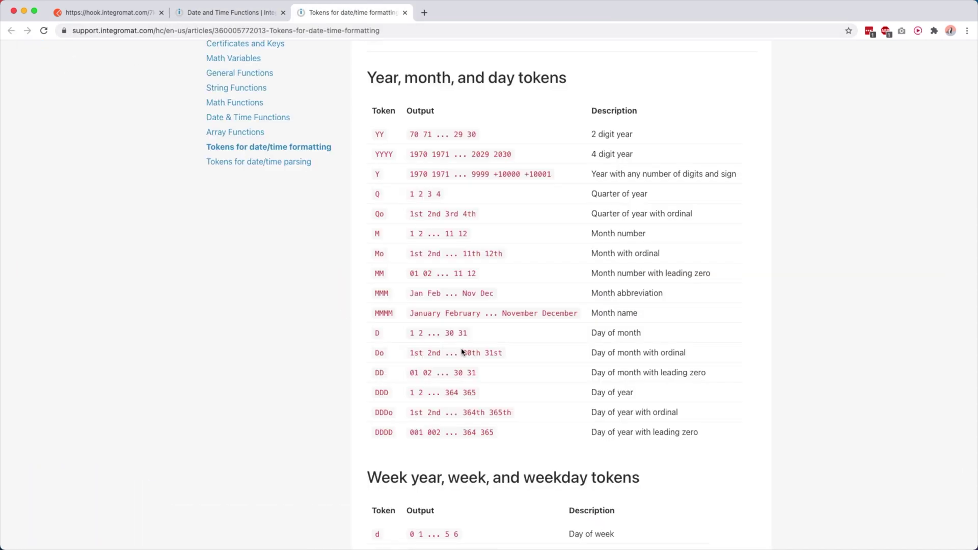
{"action": "double_click", "coordinate": [378, 352]}
{"action": "key", "text": "ctrl+shift+Tab"}
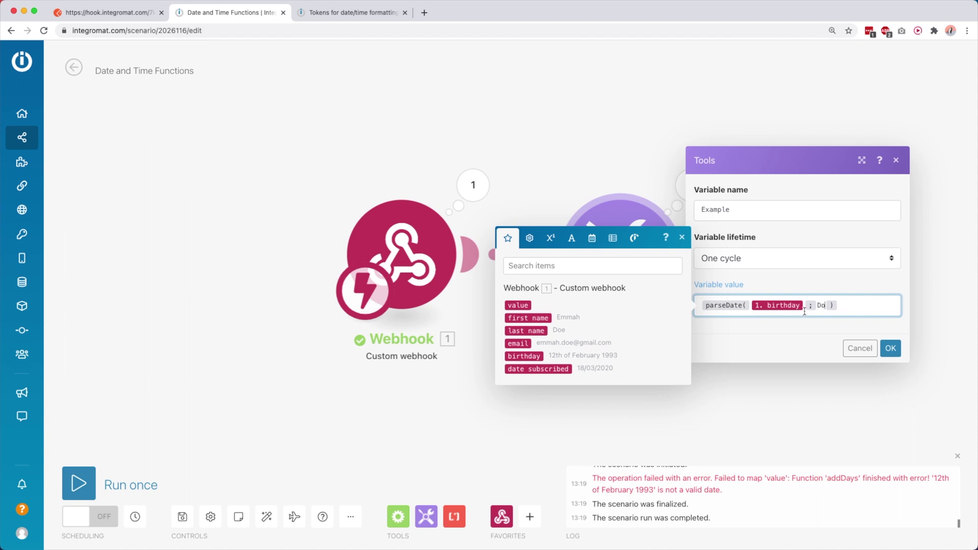
{"action": "type", "text": "of"}
{"action": "key", "text": "ctrl+Tab"}
{"action": "scroll", "coordinate": [520, 372], "scroll_direction": "down", "scroll_amount": 1}
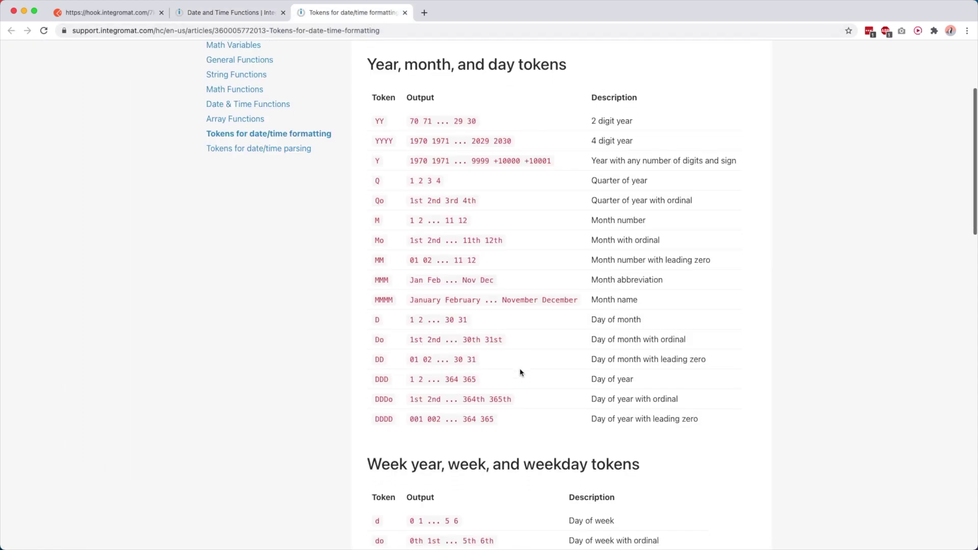
{"action": "scroll", "coordinate": [520, 372], "scroll_direction": "down", "scroll_amount": 2}
{"action": "left_click_drag", "start_coordinate": [410, 240], "coordinate": [586, 243]}
{"action": "left_click", "coordinate": [625, 243]}
{"action": "triple_click", "coordinate": [625, 244]}
{"action": "double_click", "coordinate": [384, 243]}
{"action": "key", "text": "ctrl+c"}
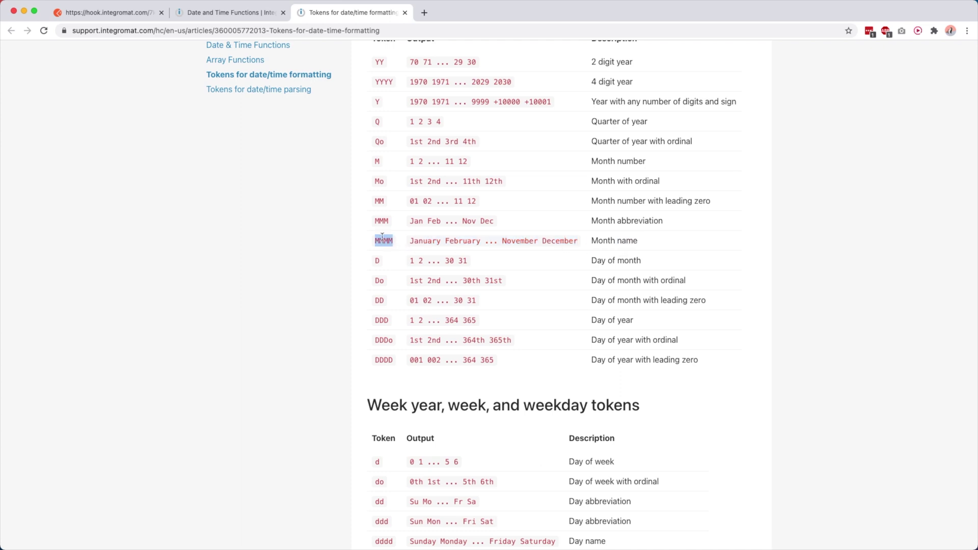
{"action": "left_click", "coordinate": [262, 16]}
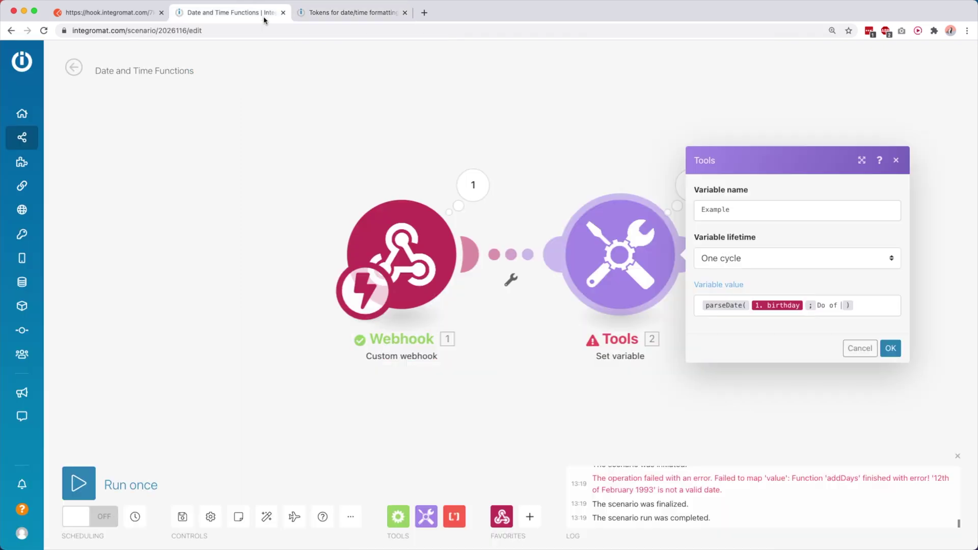
{"action": "key", "text": "ctrl+v"}
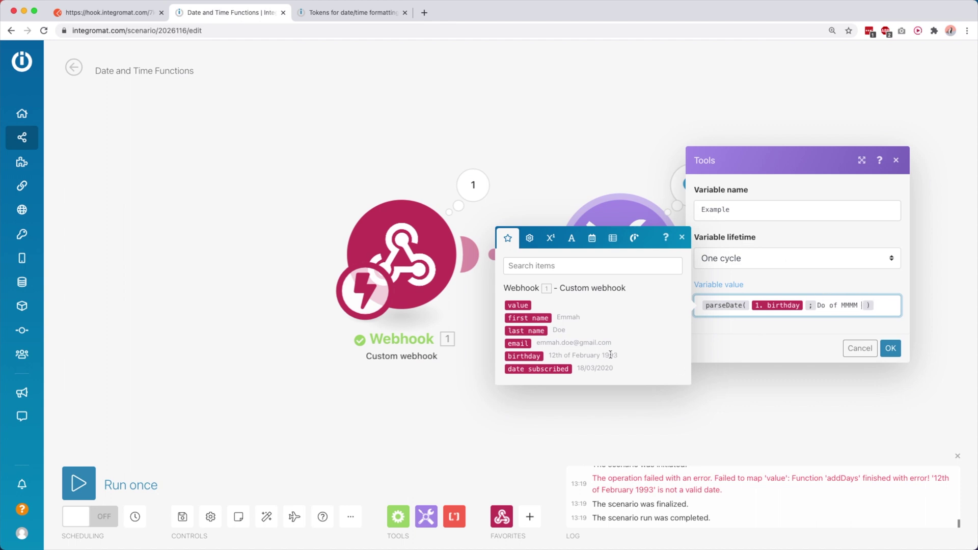
{"action": "type", "text": "YYYY"}
- Check the YYYY token, complete the format as Do of MMMM YYYY and confirm the variable settings
{"action": "left_click", "coordinate": [339, 6]}
{"action": "scroll", "coordinate": [343, 126], "scroll_direction": "up", "scroll_amount": 2}
{"action": "left_click_drag", "start_coordinate": [627, 134], "coordinate": [589, 136]}
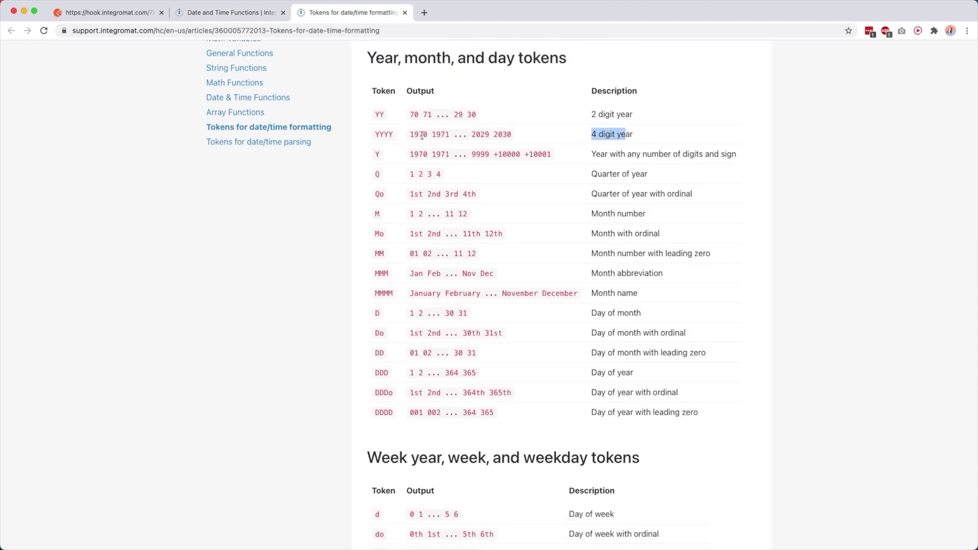
{"action": "left_click", "coordinate": [388, 135]}
{"action": "left_click", "coordinate": [230, 13]}
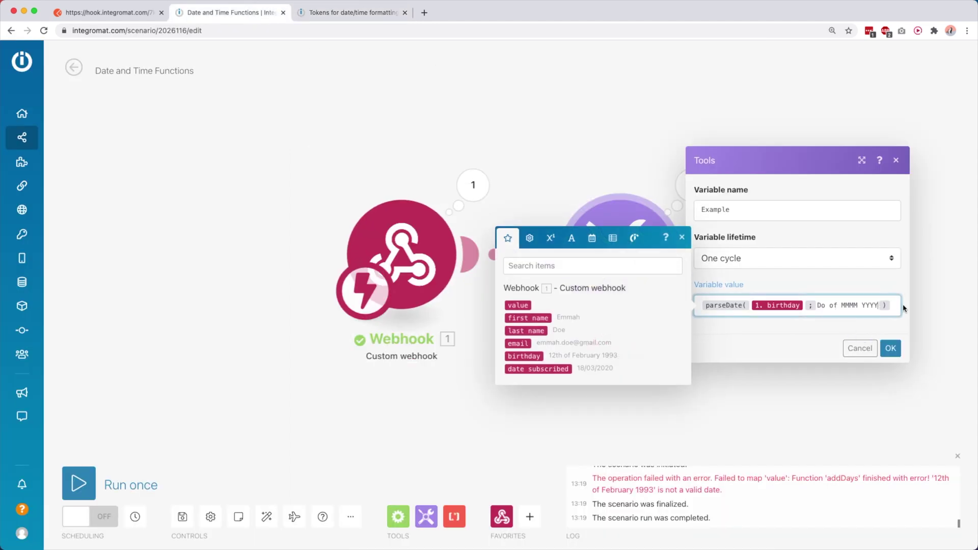
{"action": "left_click", "coordinate": [811, 325]}
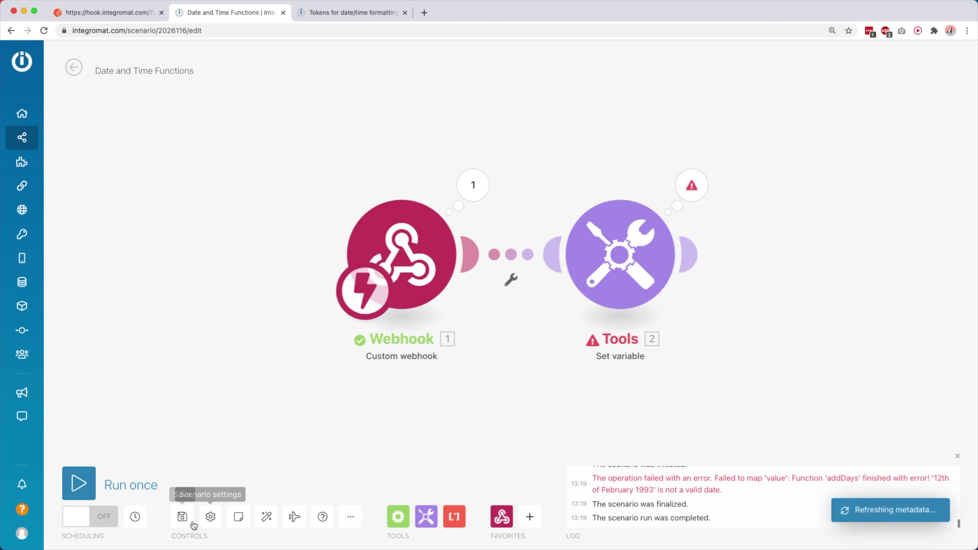
- Save and run once with a fresh webhook request; the Tools output shows 12 februari 1993 00:00
{"action": "left_click", "coordinate": [182, 517]}
{"action": "left_click", "coordinate": [79, 484]}
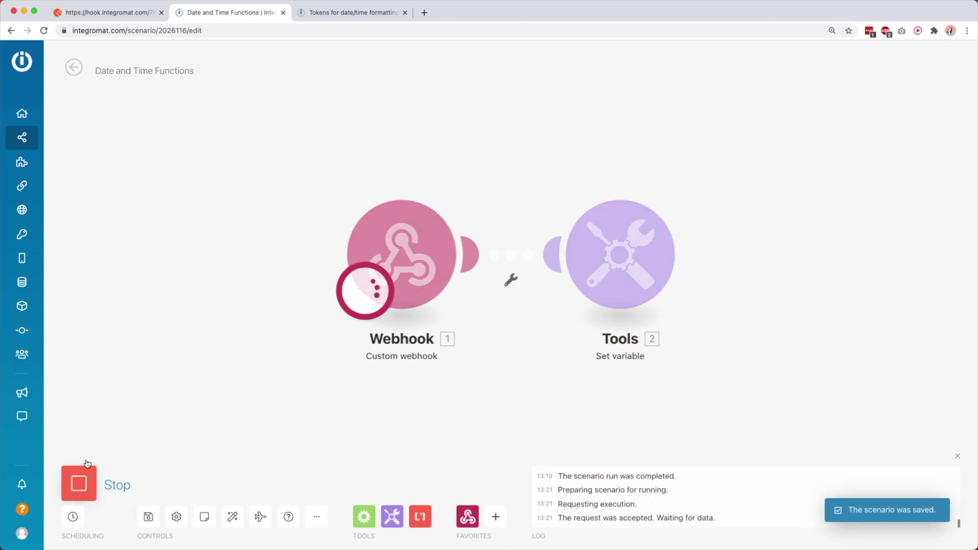
{"action": "left_click", "coordinate": [911, 123]}
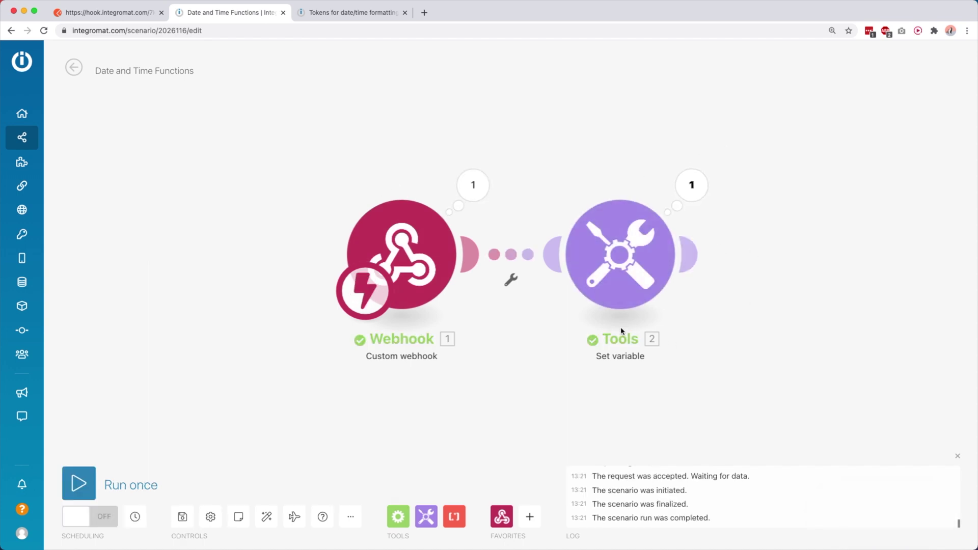
{"action": "left_click", "coordinate": [692, 185]}
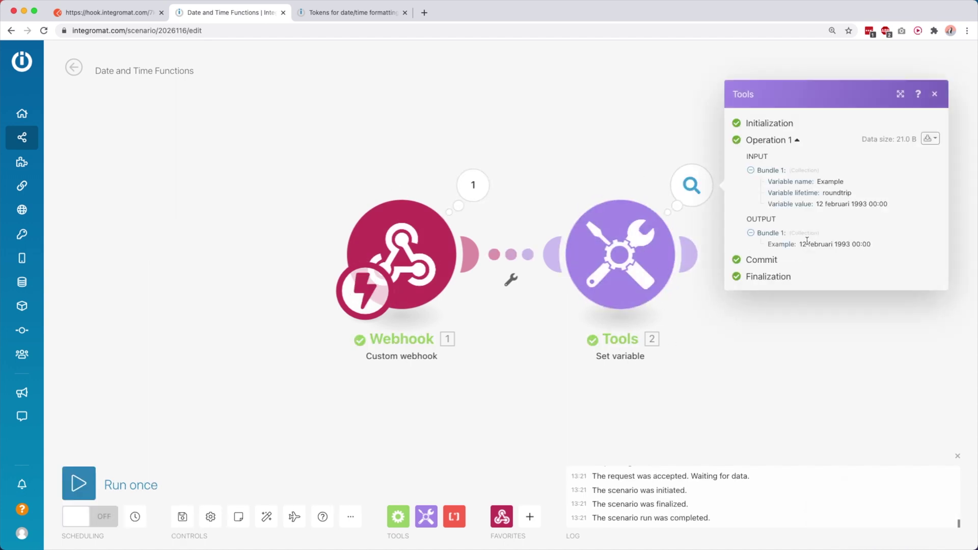
{"action": "left_click_drag", "start_coordinate": [800, 245], "coordinate": [855, 250]}
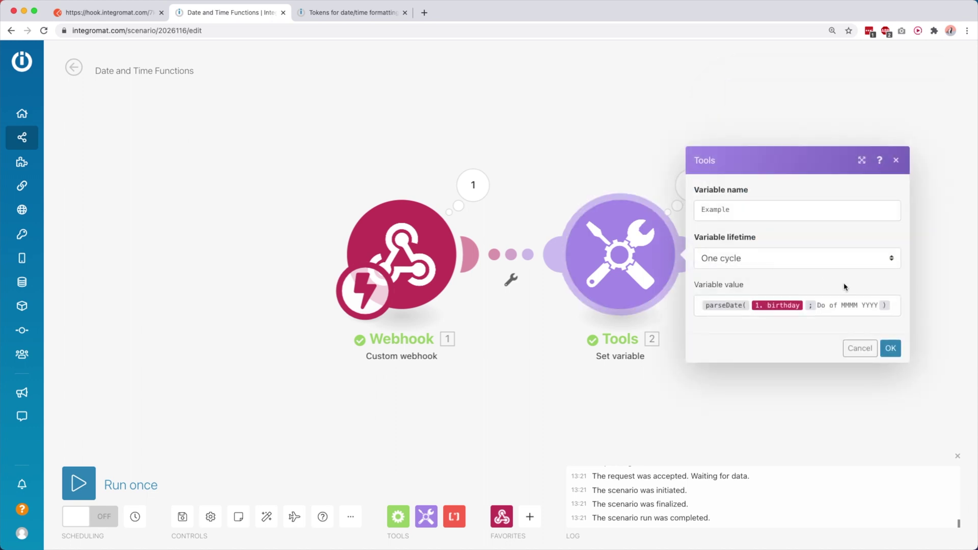
- Delete the parseDate formula from the variable value and show the date and time functions
{"action": "left_click", "coordinate": [876, 303]}
{"action": "double_click", "coordinate": [875, 304]}
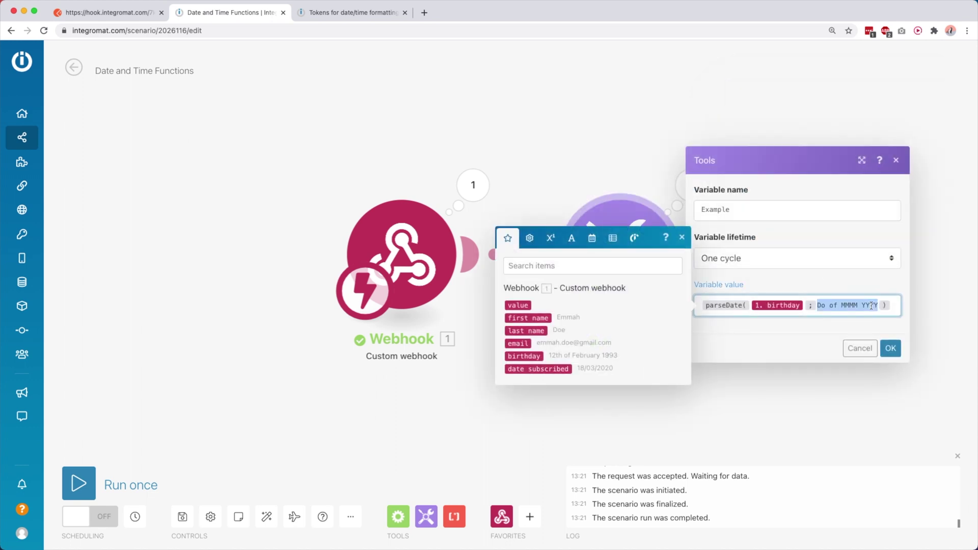
{"action": "key", "text": "super+a"}
{"action": "key", "text": "BackSpace"}
{"action": "left_click", "coordinate": [592, 238]}
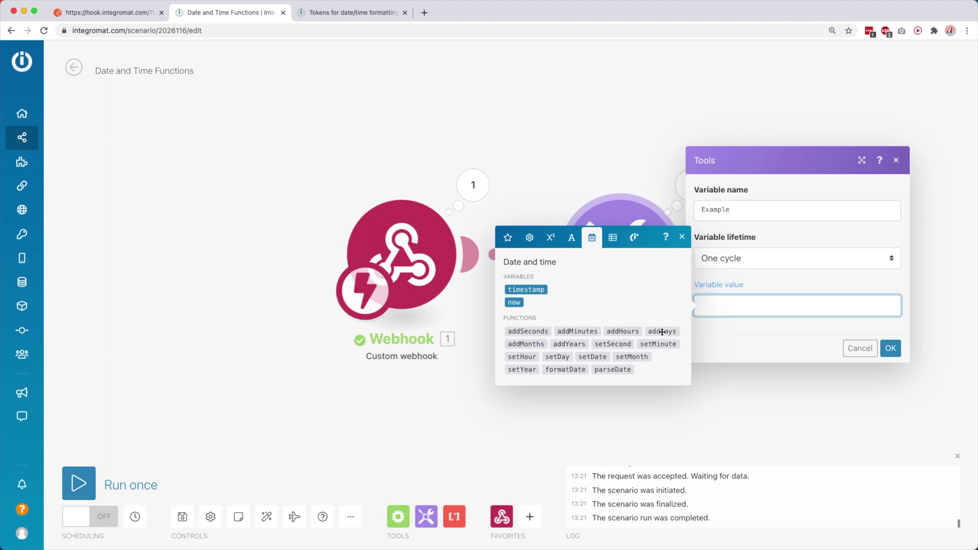
- Restore the formula as addDays(parseDate(birthday; …); 3), confirm, save and run once
{"action": "key", "text": "super+z"}
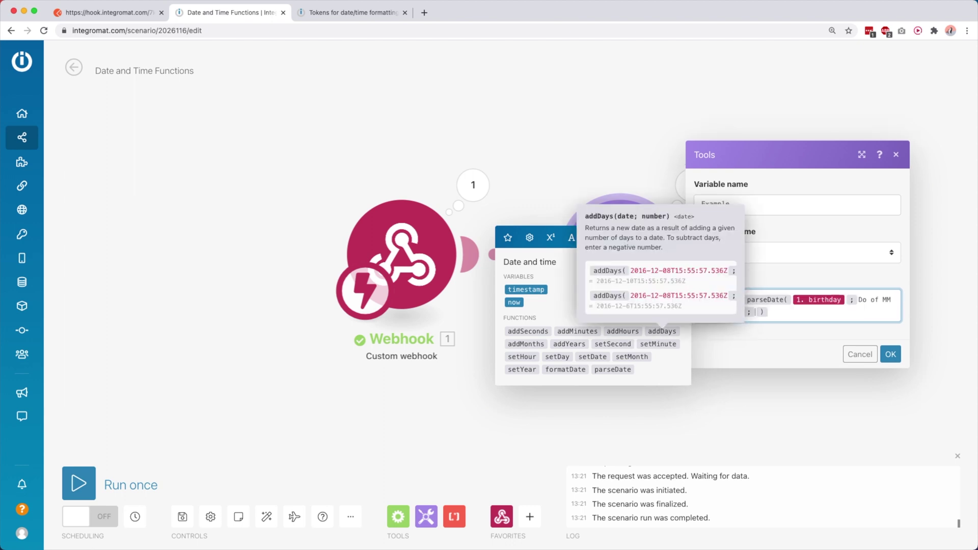
{"action": "left_click", "coordinate": [891, 354]}
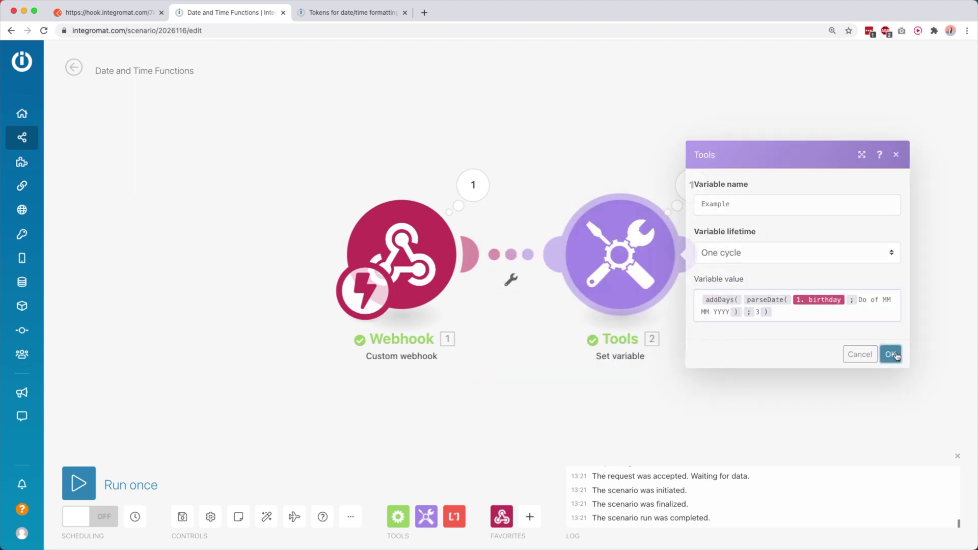
{"action": "left_click", "coordinate": [183, 517]}
{"action": "left_click", "coordinate": [79, 483]}
- Resend the webhook request and inspect the Tools output of 15 februari 1993 00:00, reopening the settings
{"action": "key", "text": "super+1"}
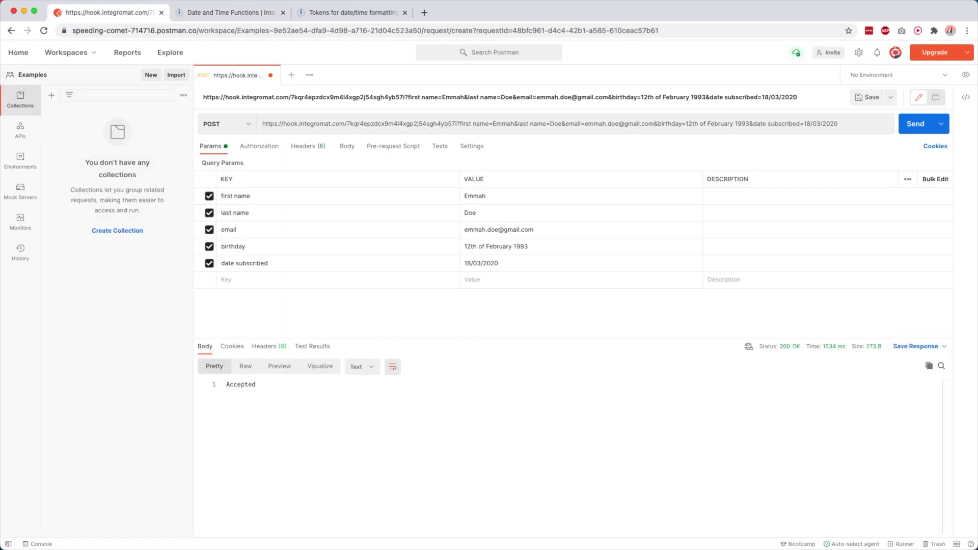
{"action": "left_click", "coordinate": [915, 124]}
{"action": "key", "text": "super+2"}
{"action": "left_click", "coordinate": [472, 185]}
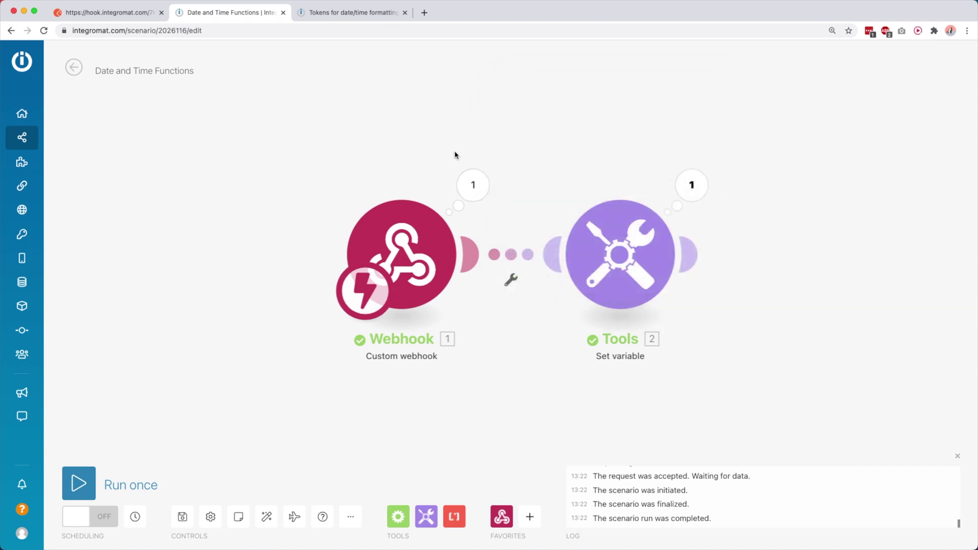
{"action": "left_click", "coordinate": [690, 185]}
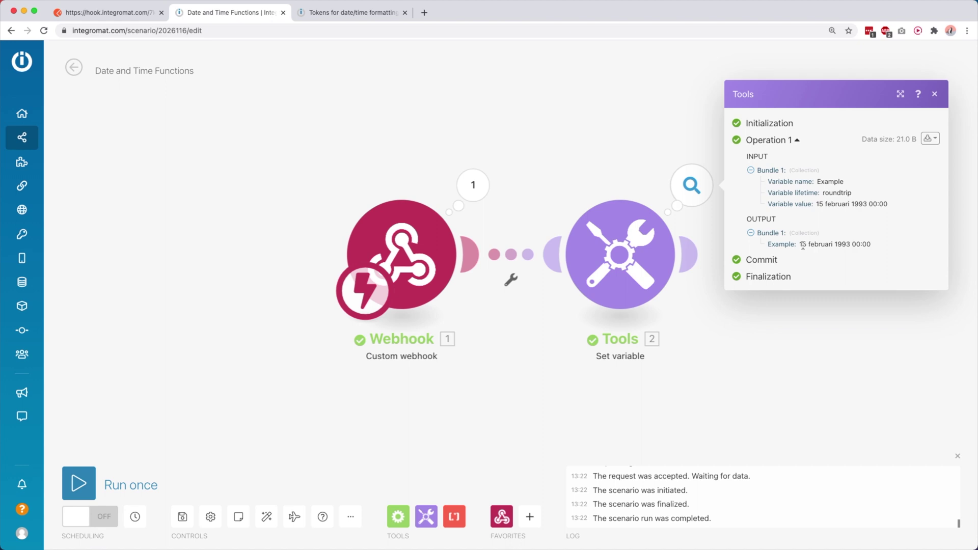
{"action": "left_click", "coordinate": [633, 242]}
- Replace the variable value with formatDate(now; ) and bring up the formatting tokens reference
{"action": "left_click", "coordinate": [803, 316]}
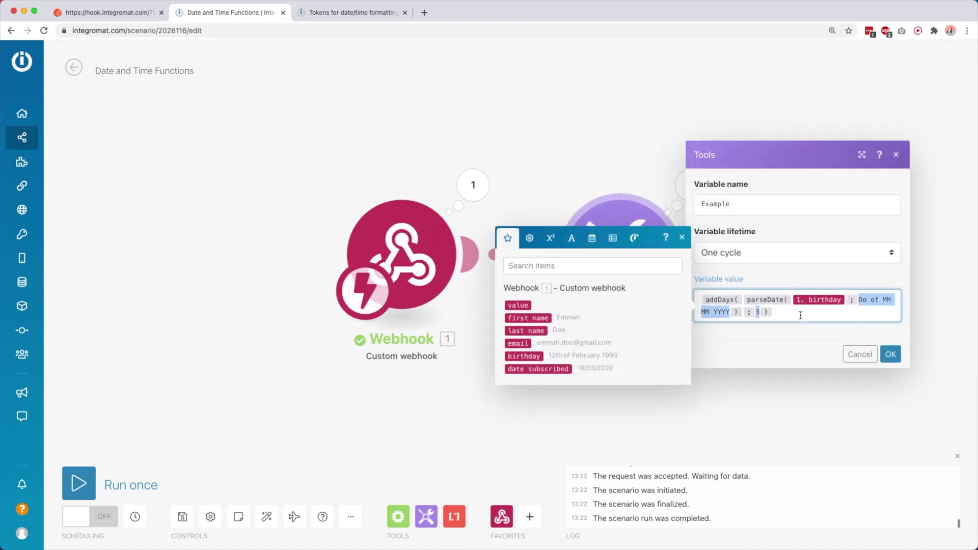
{"action": "key", "text": "ctrl+a"}
{"action": "key", "text": "BackSpace"}
{"action": "left_click", "coordinate": [592, 237]}
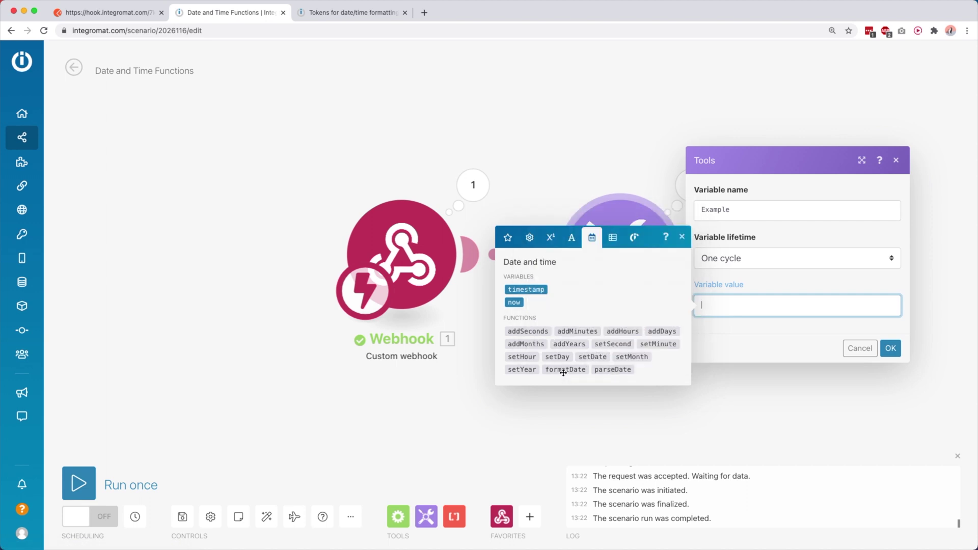
{"action": "mouse_move", "coordinate": [566, 369]}
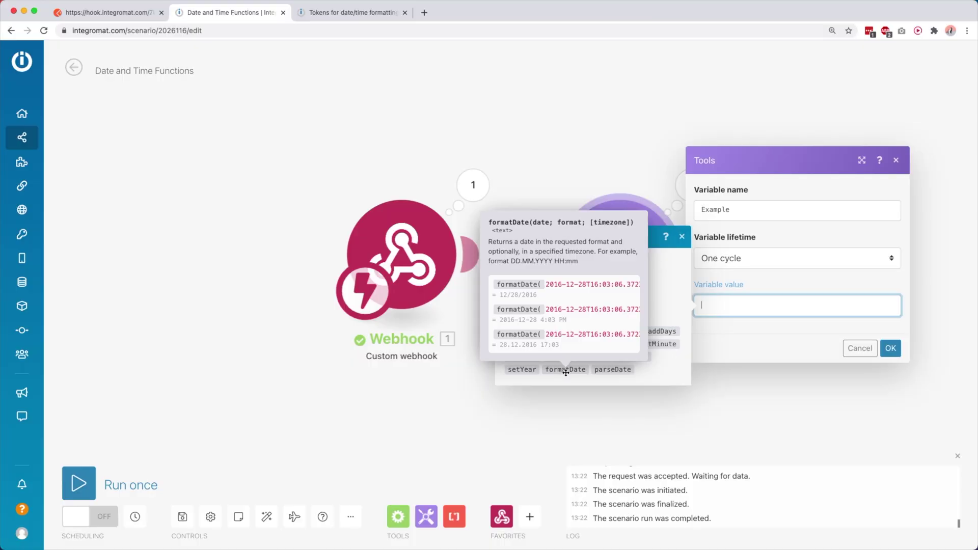
{"action": "left_click", "coordinate": [566, 370]}
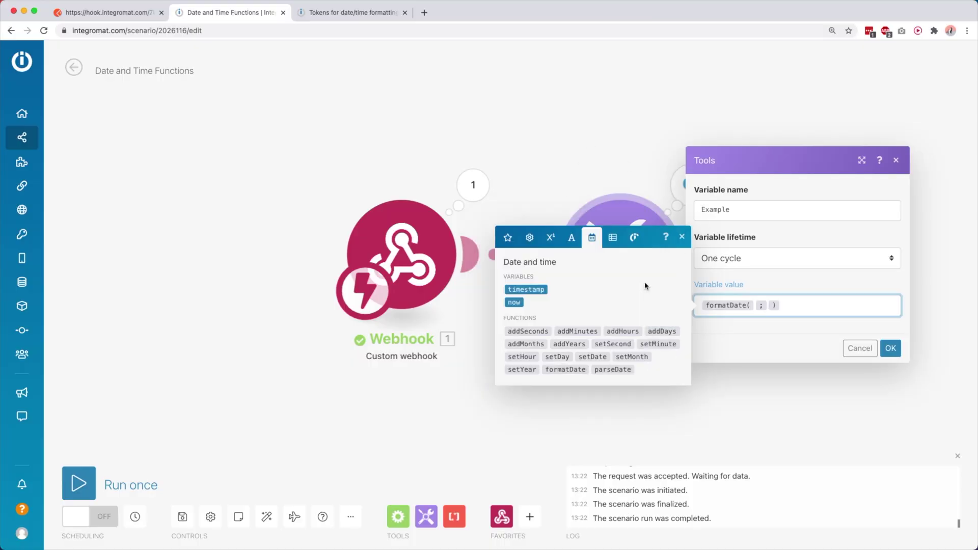
{"action": "left_click", "coordinate": [518, 303]}
{"action": "left_click", "coordinate": [353, 14]}
{"action": "scroll", "coordinate": [439, 252], "scroll_direction": "down", "scroll_amount": 3}
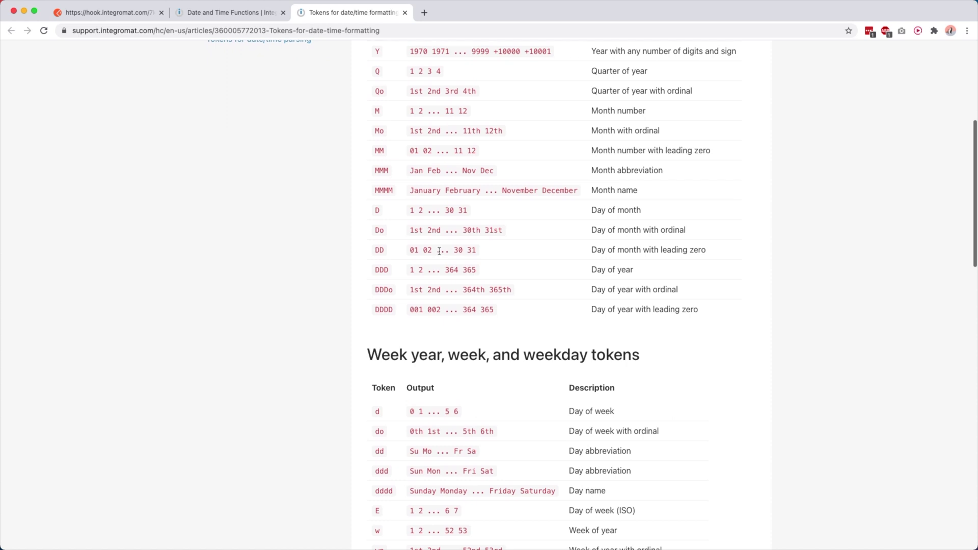
{"action": "scroll", "coordinate": [406, 351], "scroll_direction": "down", "scroll_amount": 3}
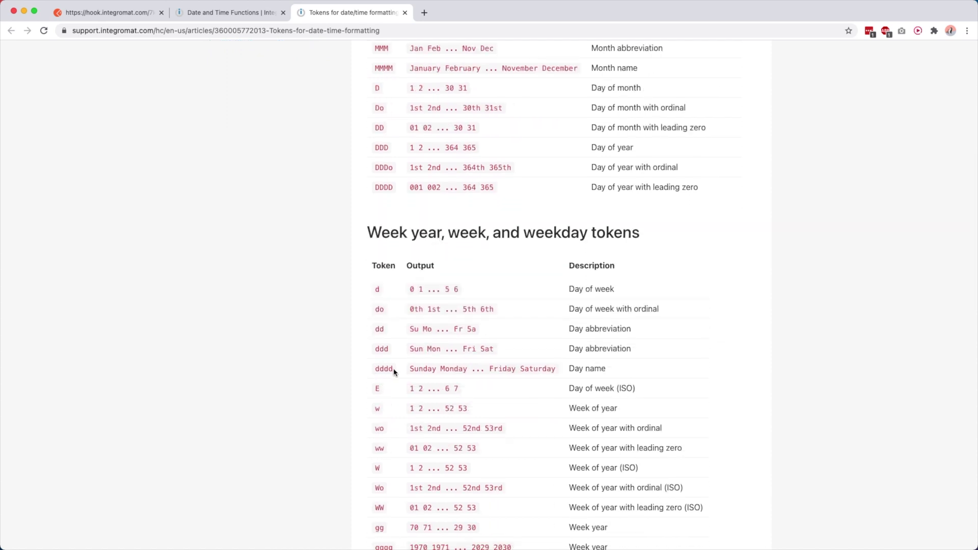
{"action": "left_click_drag", "start_coordinate": [391, 370], "coordinate": [376, 369]}
{"action": "left_click_drag", "start_coordinate": [612, 370], "coordinate": [562, 372]}
- Confirm formatDate(now; dddd), run only the Tools module and inspect its weekday output
{"action": "left_click", "coordinate": [249, 13]}
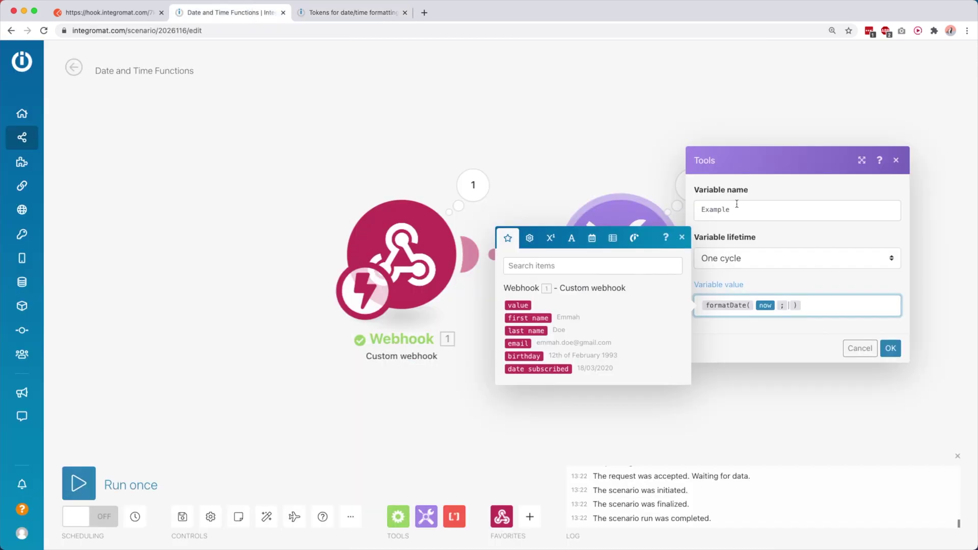
{"action": "type", "text": "dddd"}
{"action": "left_click", "coordinate": [890, 349]}
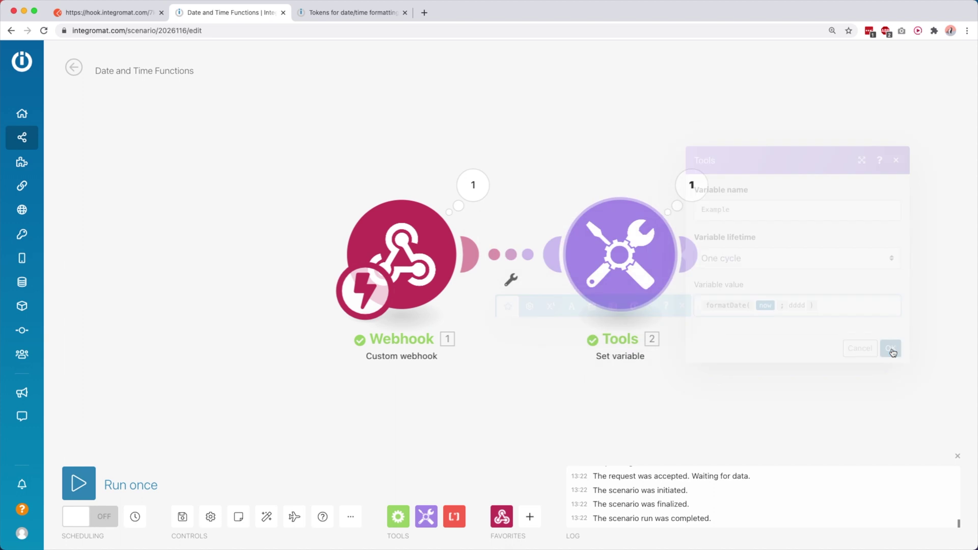
{"action": "right_click", "coordinate": [619, 246]}
{"action": "left_click", "coordinate": [653, 270]}
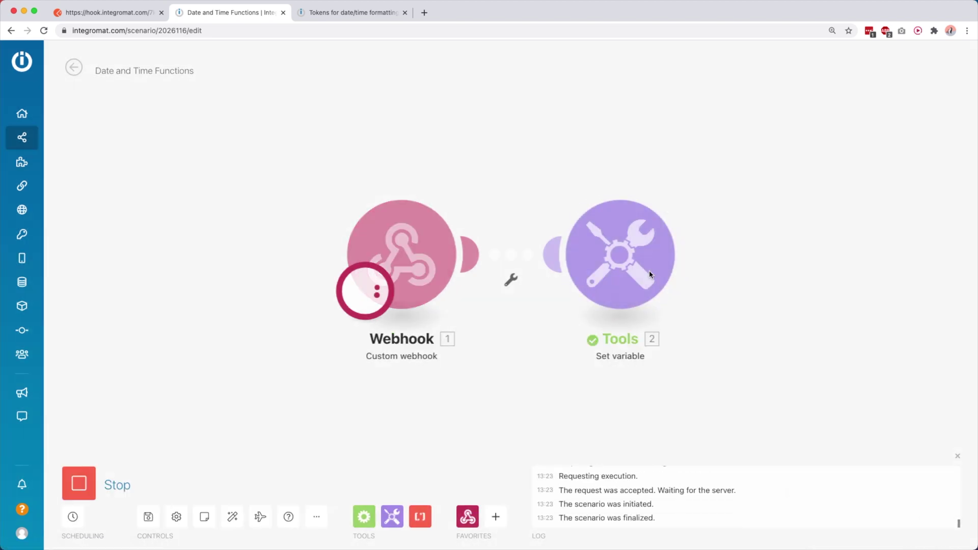
{"action": "left_click", "coordinate": [685, 189]}
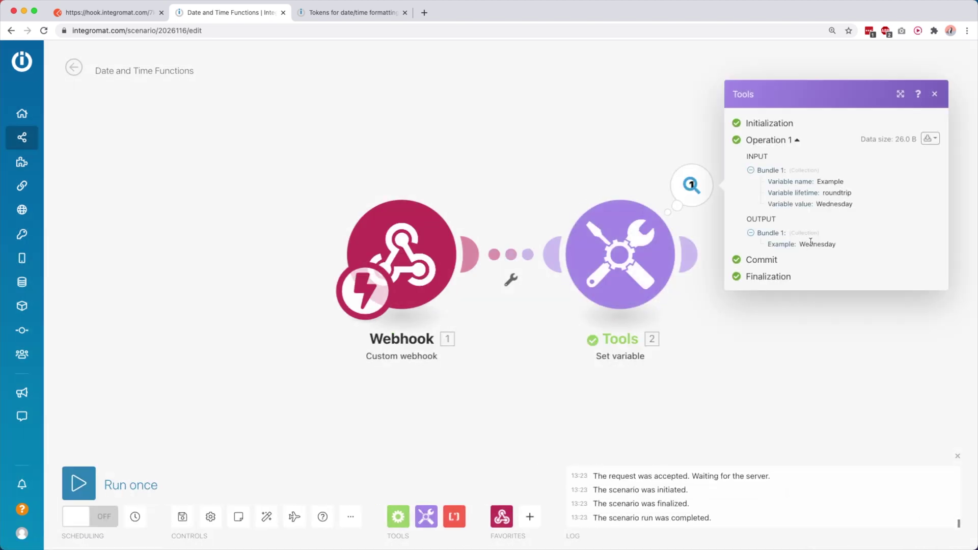
- Replace now with parseDate(birthday; Do of MMMM YYYY) inside formatDate and confirm
{"action": "left_click", "coordinate": [681, 254]}
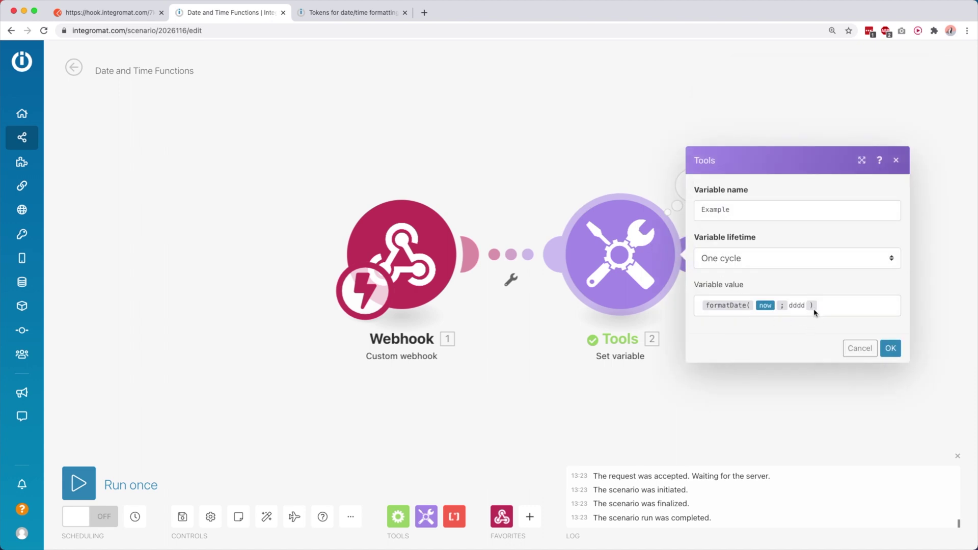
{"action": "left_click", "coordinate": [775, 304]}
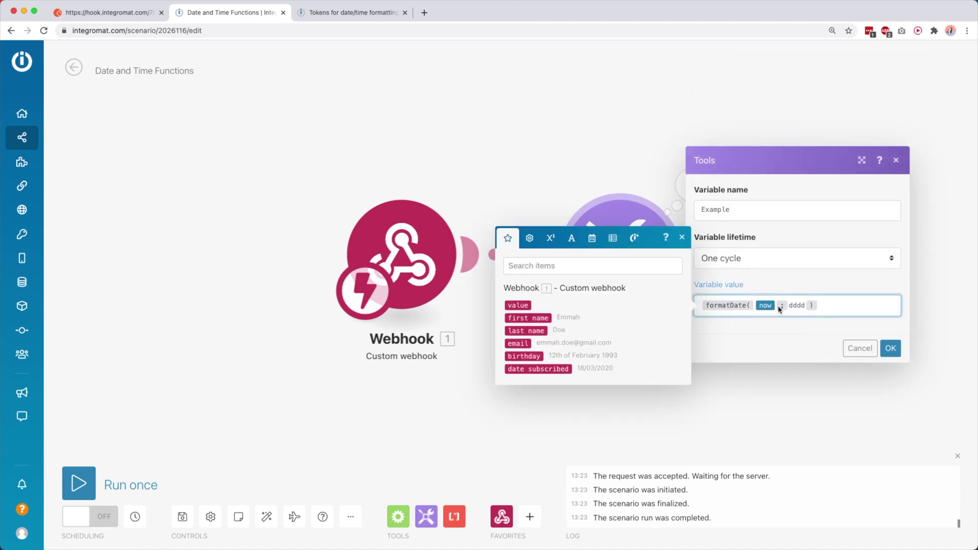
{"action": "key", "text": "ctrl+v"}
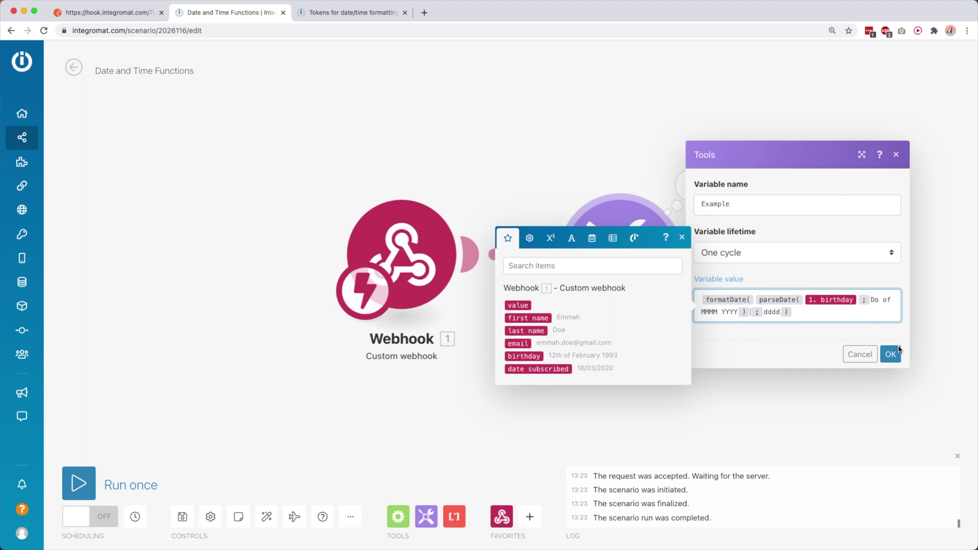
{"action": "left_click", "coordinate": [891, 355]}
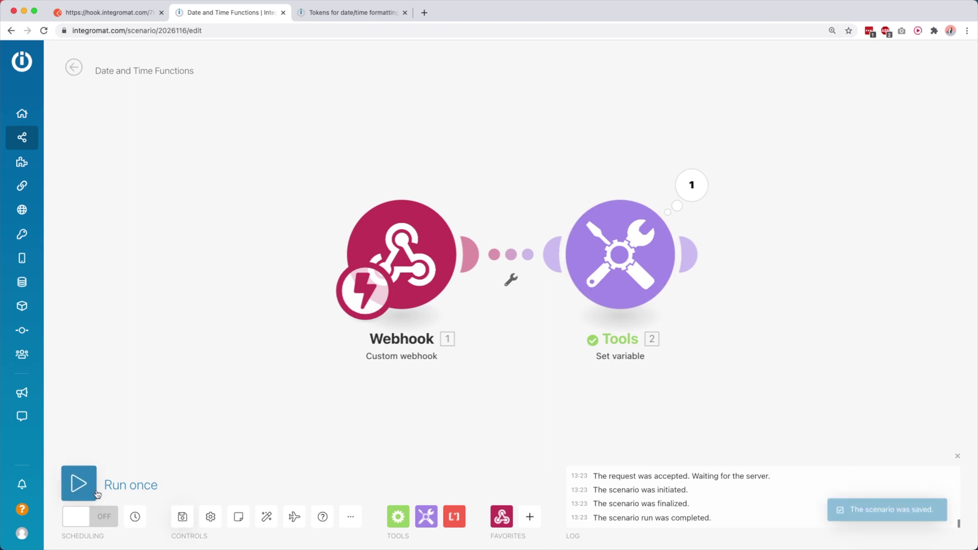
- Run the scenario with a webhook request; the Tools output shows Friday
{"action": "left_click", "coordinate": [107, 13]}
{"action": "left_click", "coordinate": [914, 125]}
{"action": "key", "text": "ctrl+Tab"}
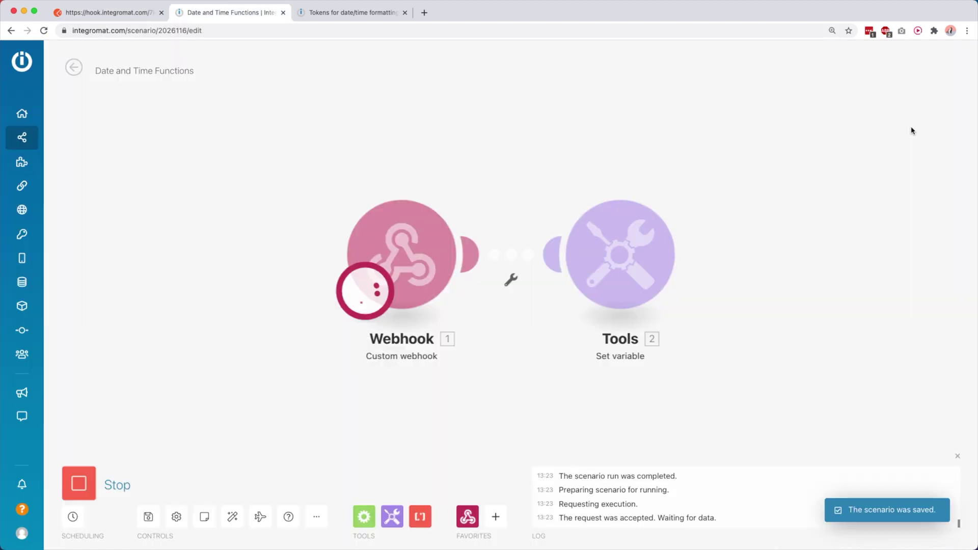
{"action": "left_click", "coordinate": [690, 185]}
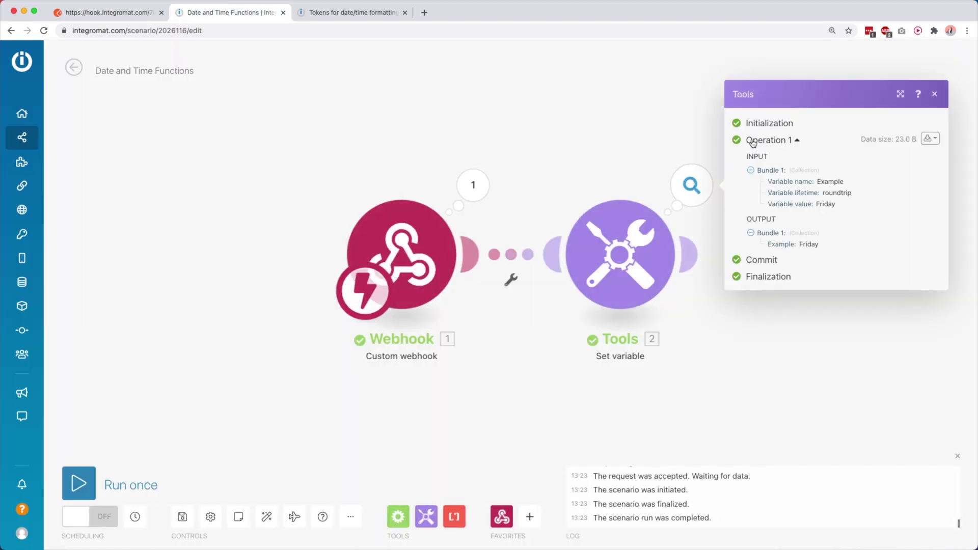
{"action": "double_click", "coordinate": [804, 244]}
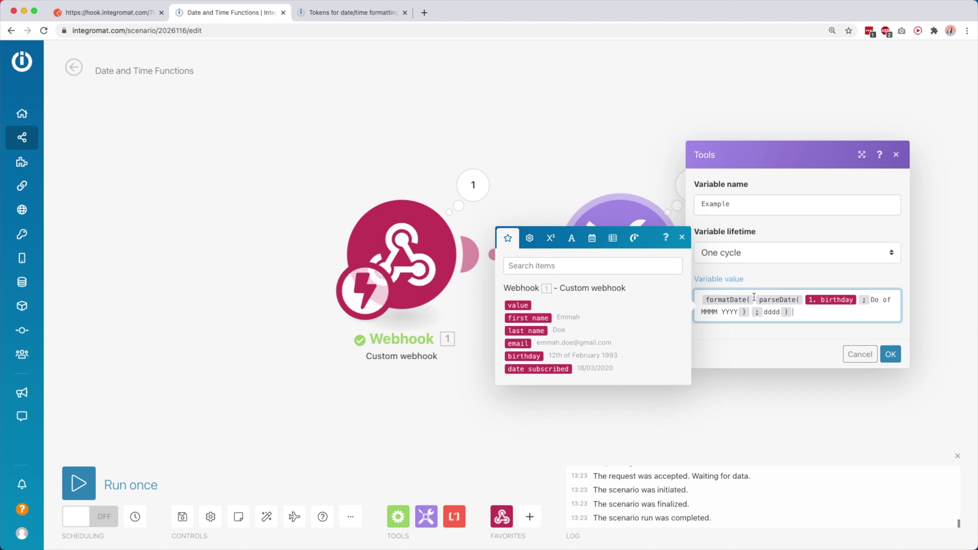
- Strip the formatDate wrapper and wrap the parsed birthday in setYear
{"action": "key", "text": "BackSpace"}
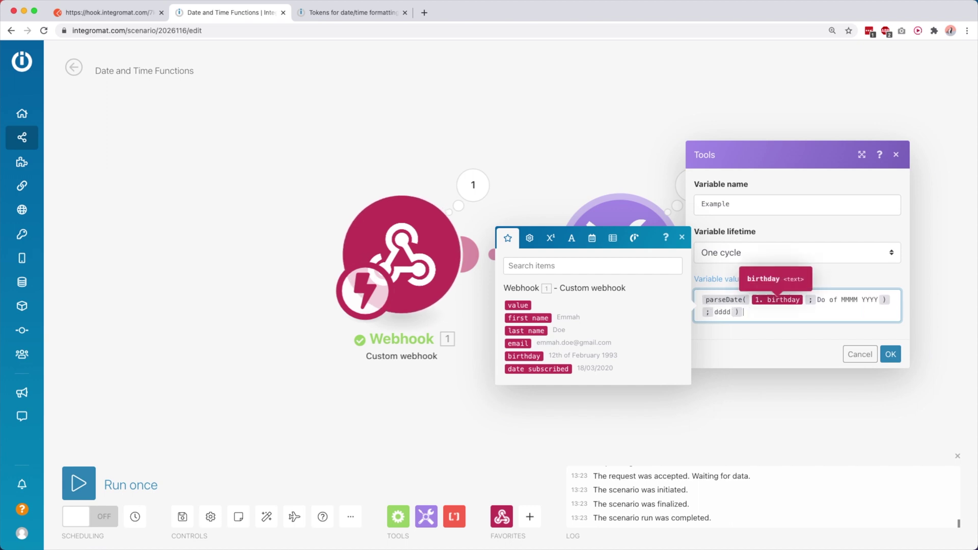
{"action": "key", "text": "BackSpace"}
{"action": "key", "text": "BackSpace"}
{"action": "key", "text": "BackSpace"}
{"action": "key", "text": "BackSpace"}
{"action": "key", "text": "BackSpace"}
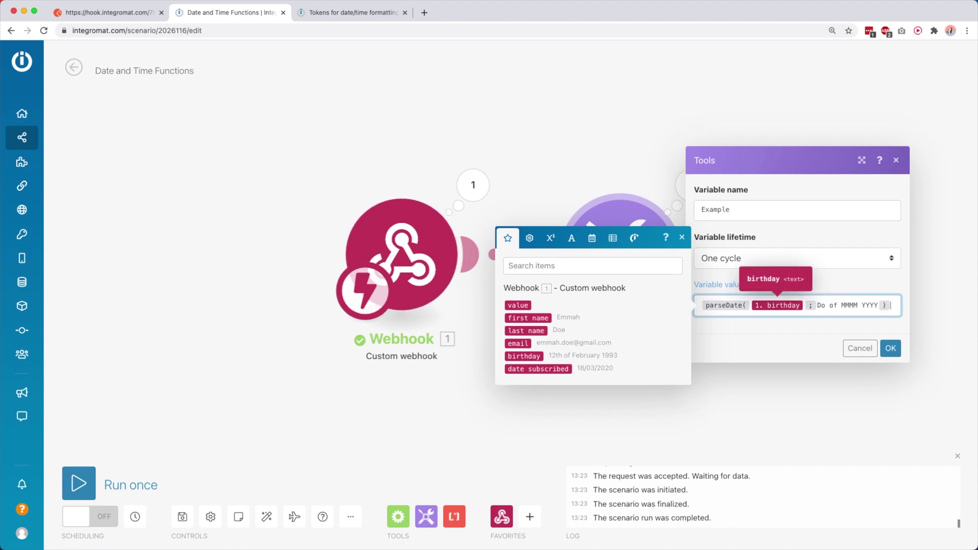
{"action": "key", "text": "BackSpace"}
{"action": "key", "text": "BackSpace"}
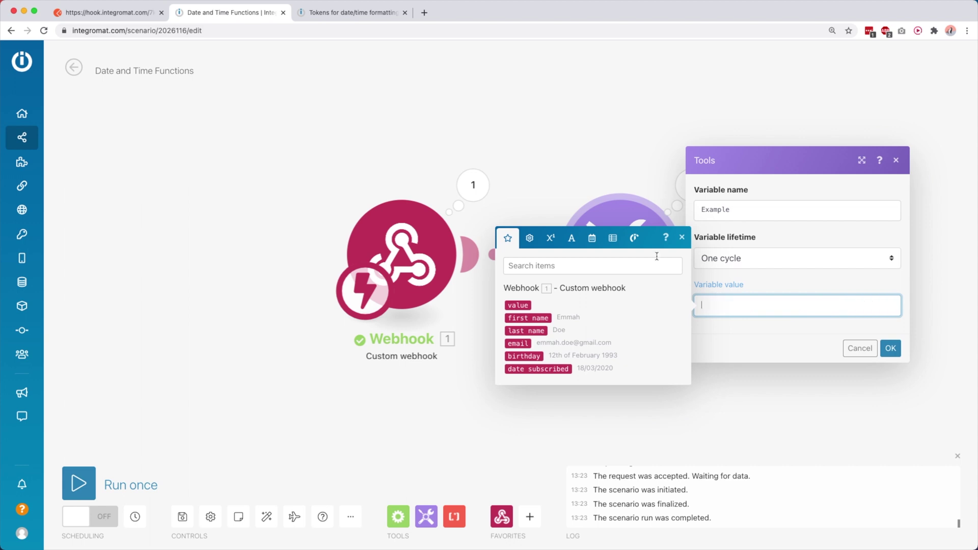
{"action": "left_click", "coordinate": [592, 238]}
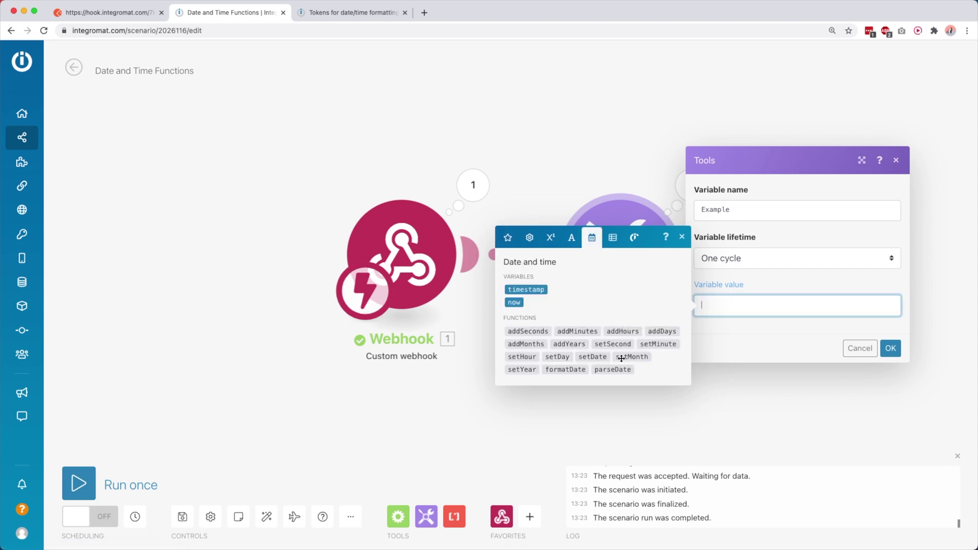
{"action": "left_click", "coordinate": [532, 372]}
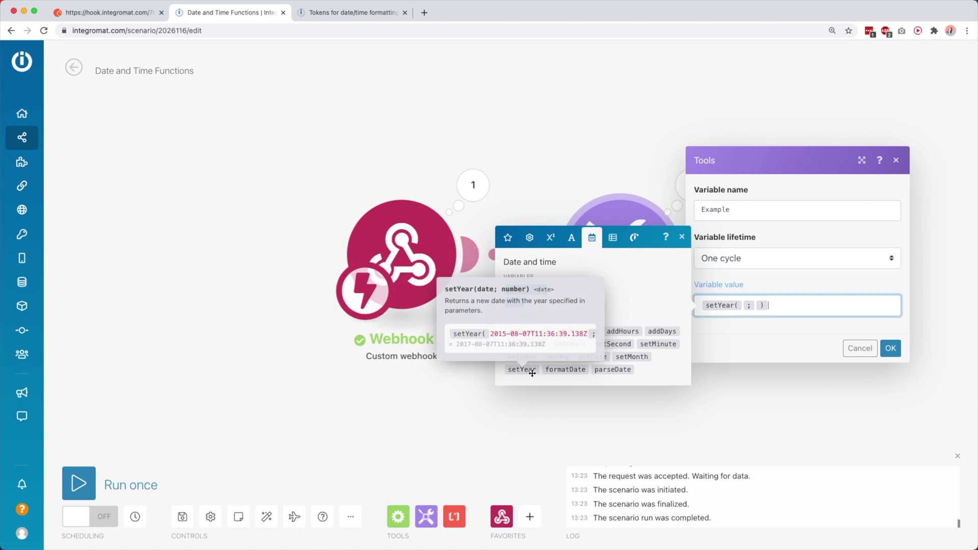
{"action": "key", "text": "ctrl+v"}
{"action": "type", "text": "2020"}
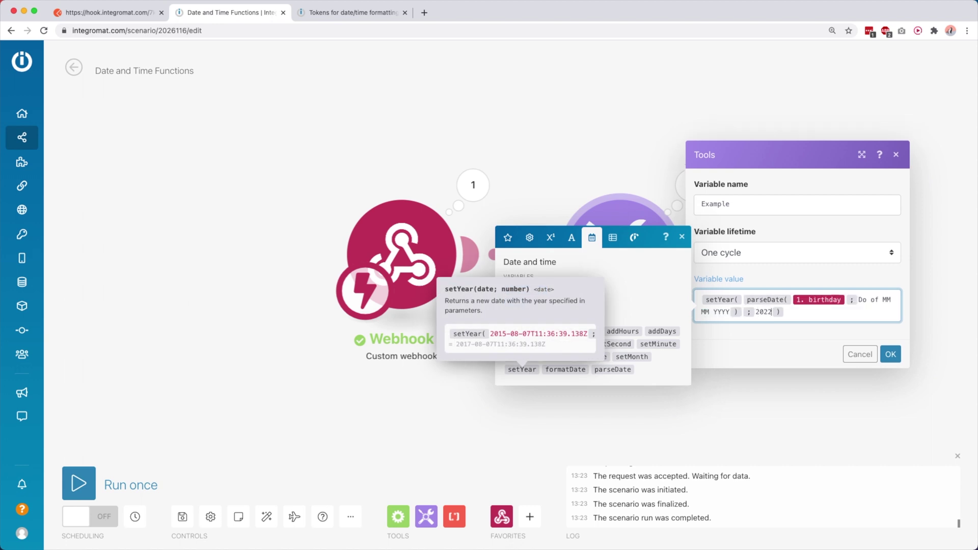
- Wrap setYear(parseDate(...); 2022) in formatDate(...; dddd) and confirm the settings
{"action": "key", "text": "super+a"}
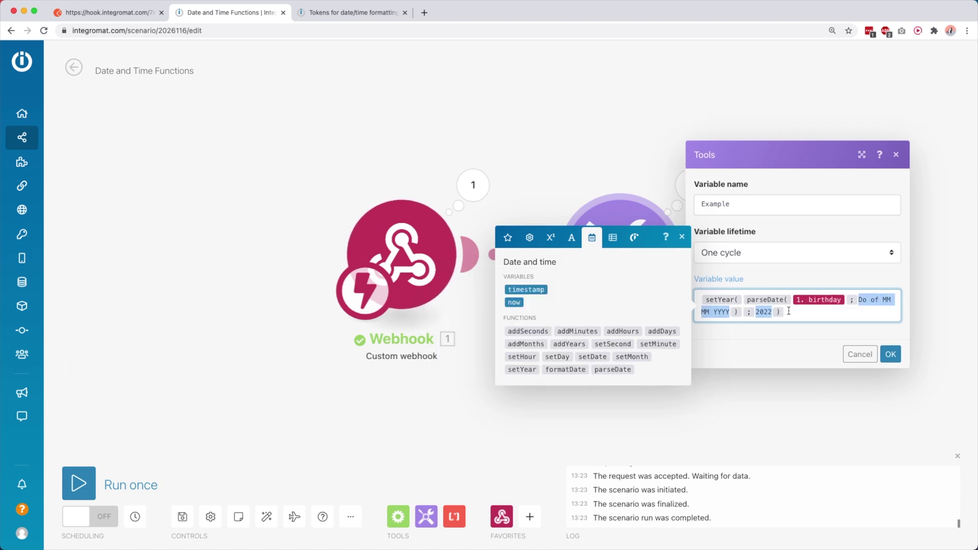
{"action": "key", "text": "BackSpace"}
{"action": "left_click", "coordinate": [570, 369]}
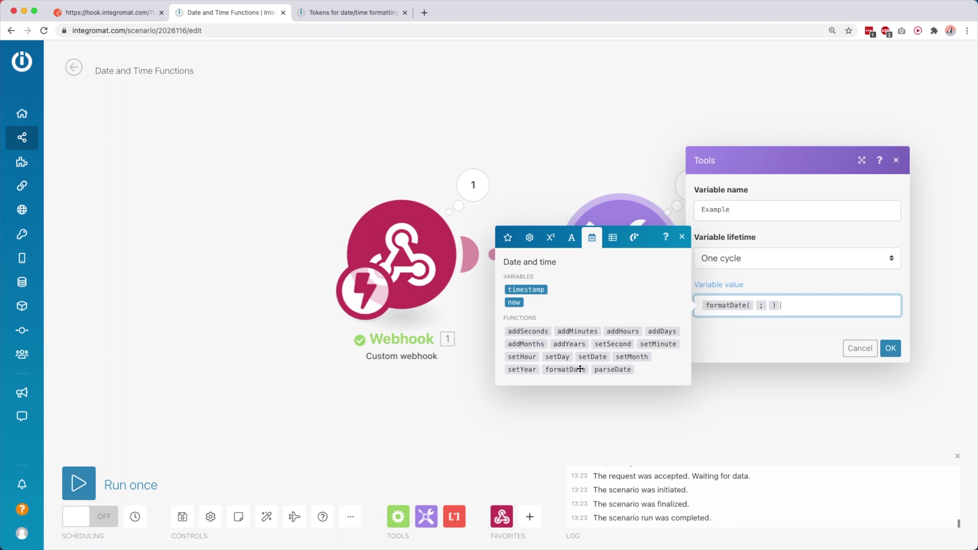
{"action": "type", "text": "; dddd"}
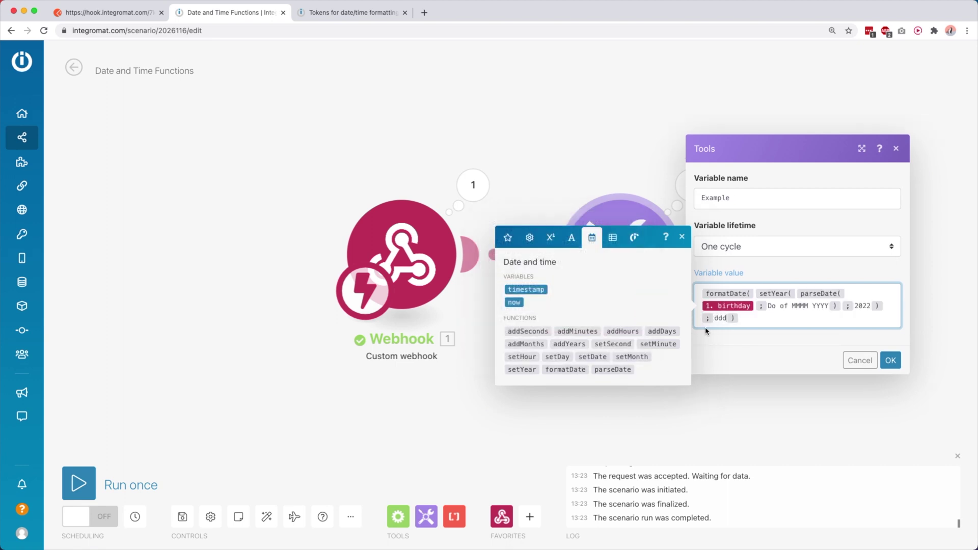
{"action": "left_click", "coordinate": [886, 361]}
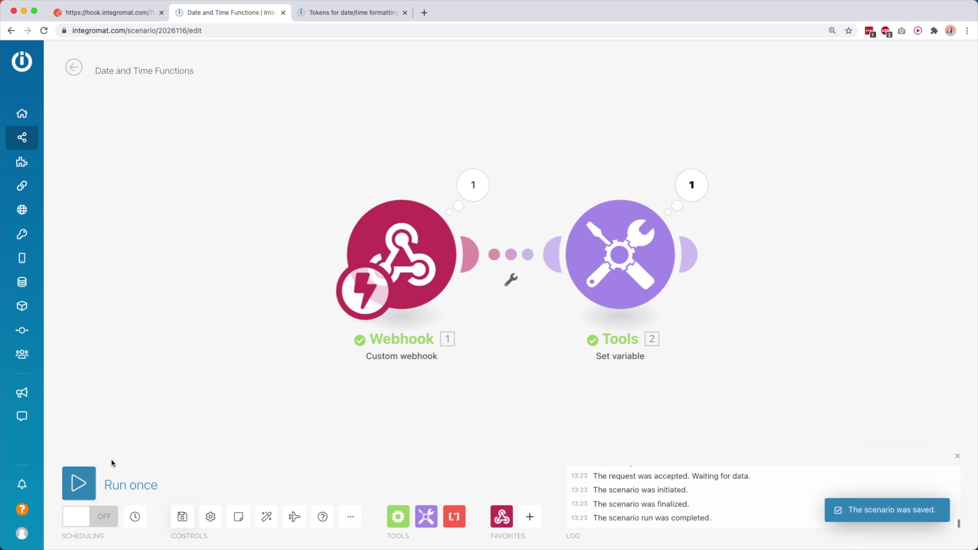
- Run with a webhook request to see Saturday, then reopen the variable value for editing
{"action": "left_click", "coordinate": [79, 484]}
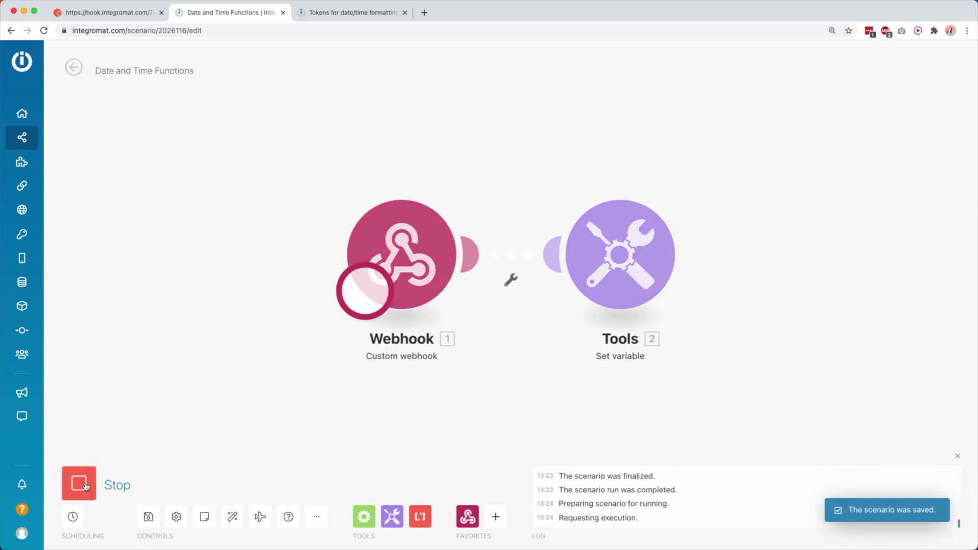
{"action": "key", "text": "super+1"}
{"action": "left_click", "coordinate": [914, 125]}
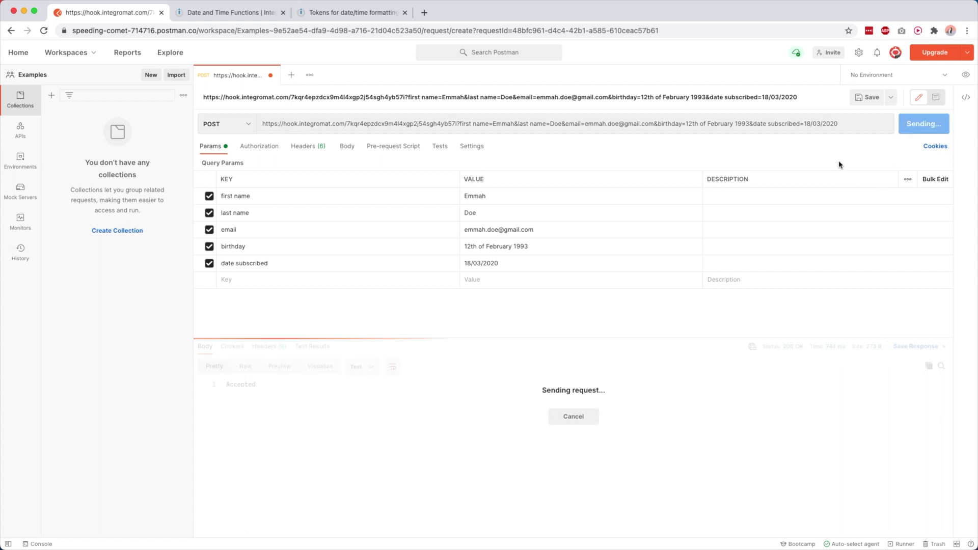
{"action": "key", "text": "super+2"}
{"action": "left_click", "coordinate": [676, 188]}
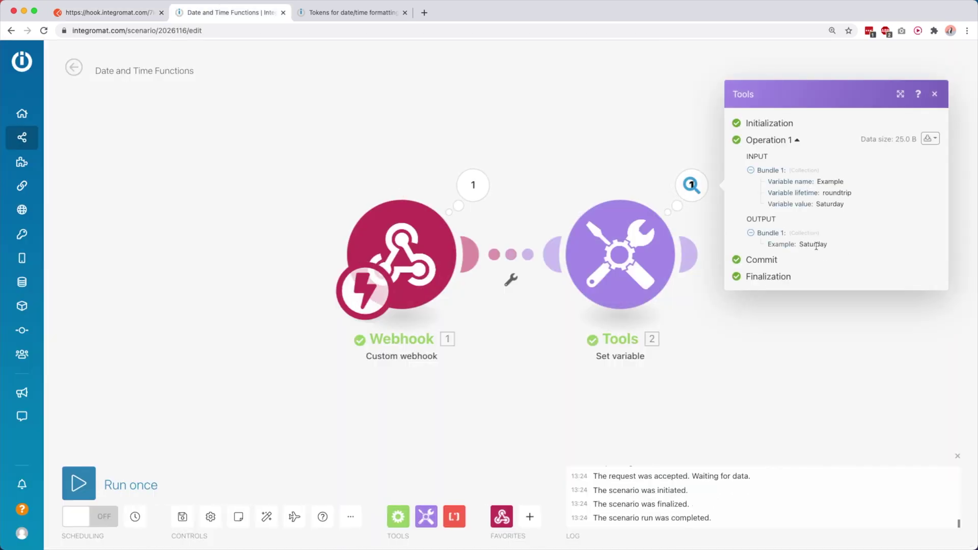
{"action": "left_click", "coordinate": [649, 253]}
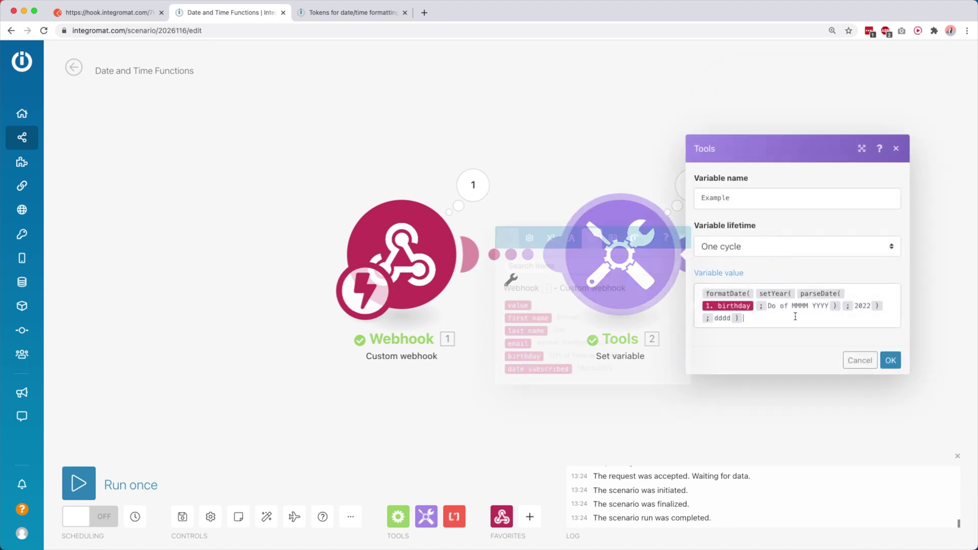
{"action": "left_click", "coordinate": [701, 287]}
- Clear the Example variable's value formula ready for a new date expression
{"action": "key", "text": "ctrl+a"}
{"action": "key", "text": "BackSpace"}
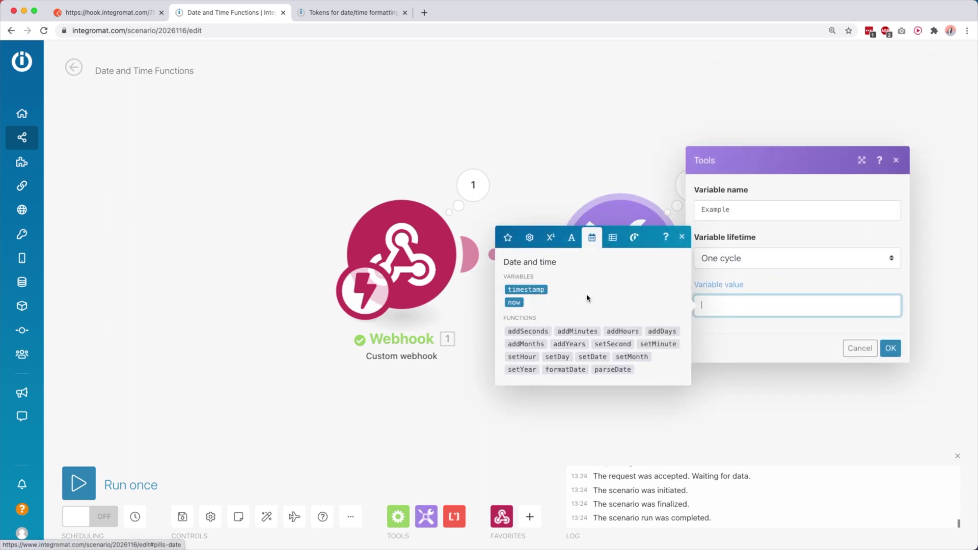